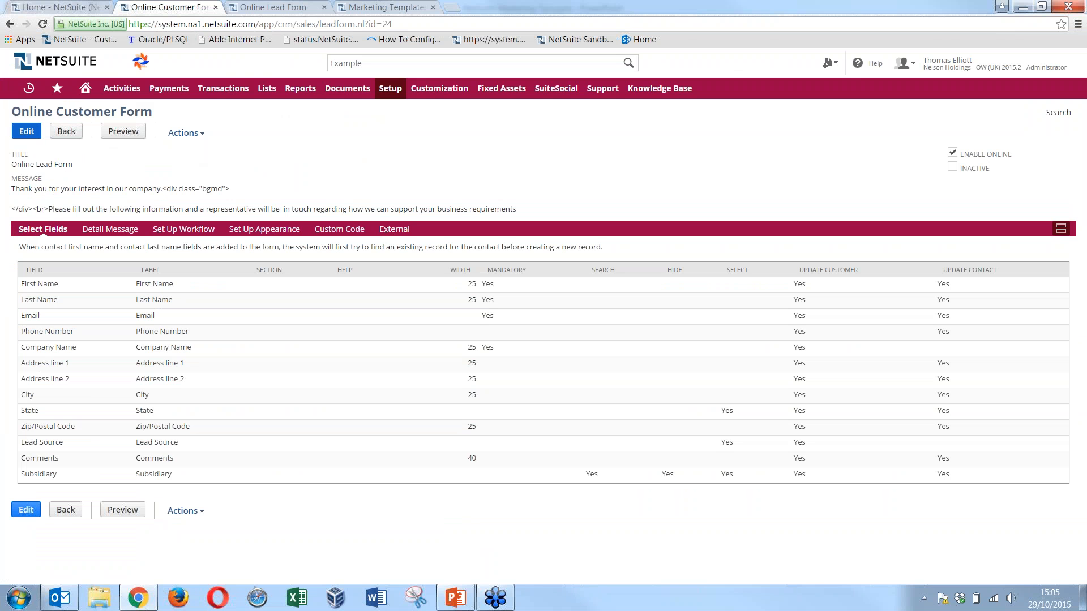
# Step: Open the Online Lead Form for editing and review its message, selected fields and detail message
pyautogui.click(24, 131)
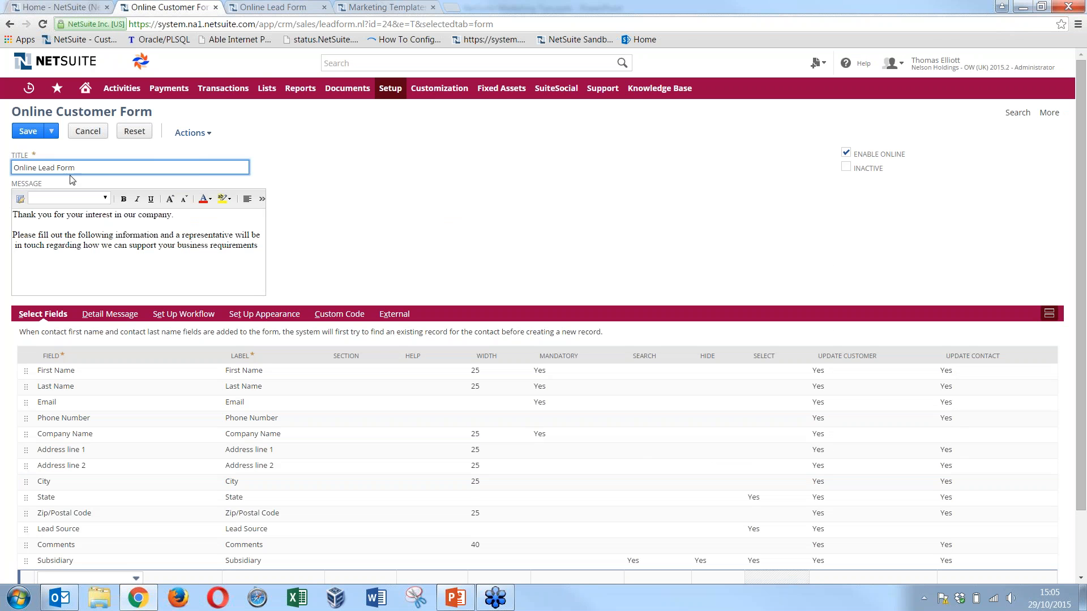
pyautogui.scroll(-1, 101, 181)
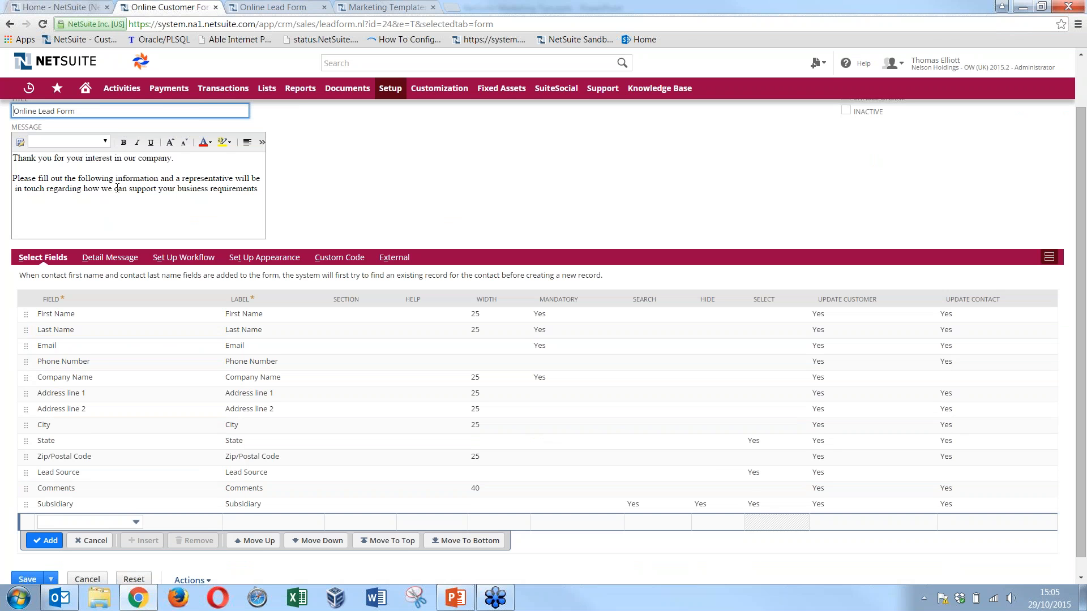
pyautogui.click(25, 363)
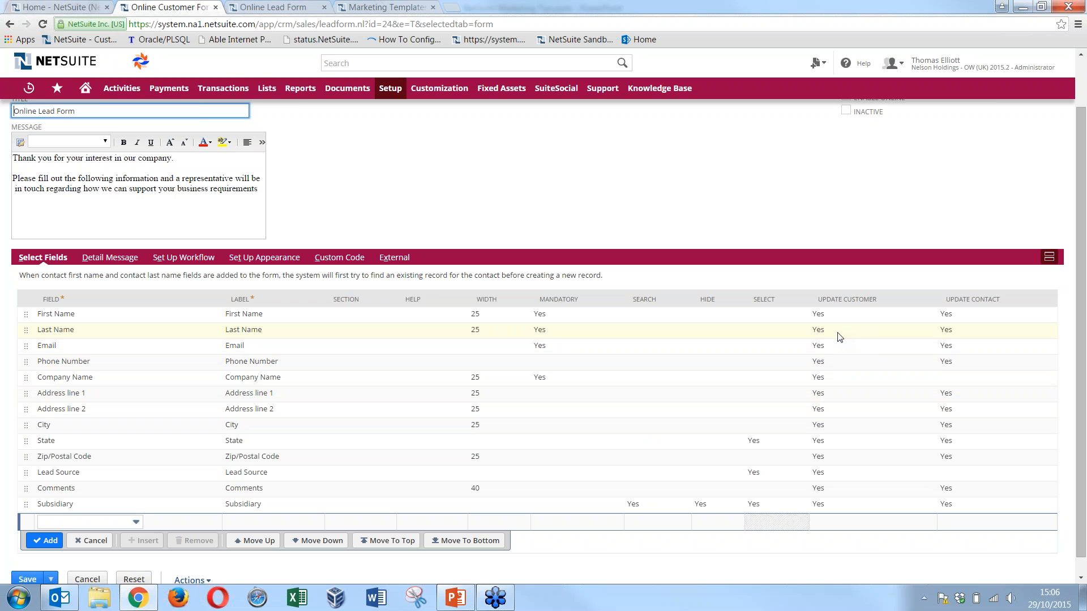
pyautogui.click(99, 259)
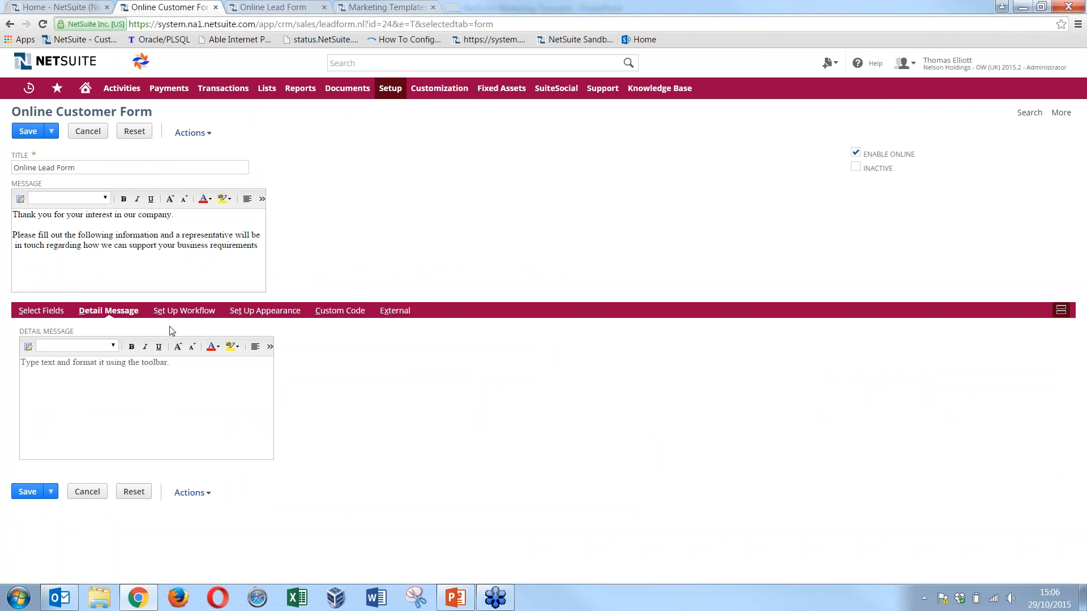
# Step: Review the form's workflow setup, including the available lead statuses, redirect URL, duplicate handling and notification settings
pyautogui.click(175, 311)
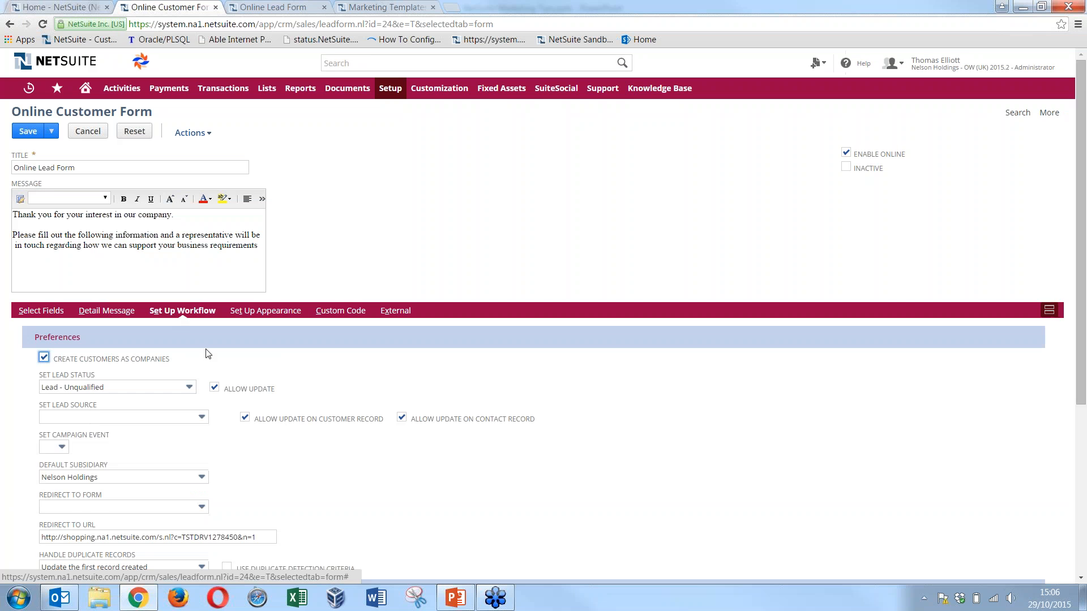
pyautogui.scroll(-2, 252, 384)
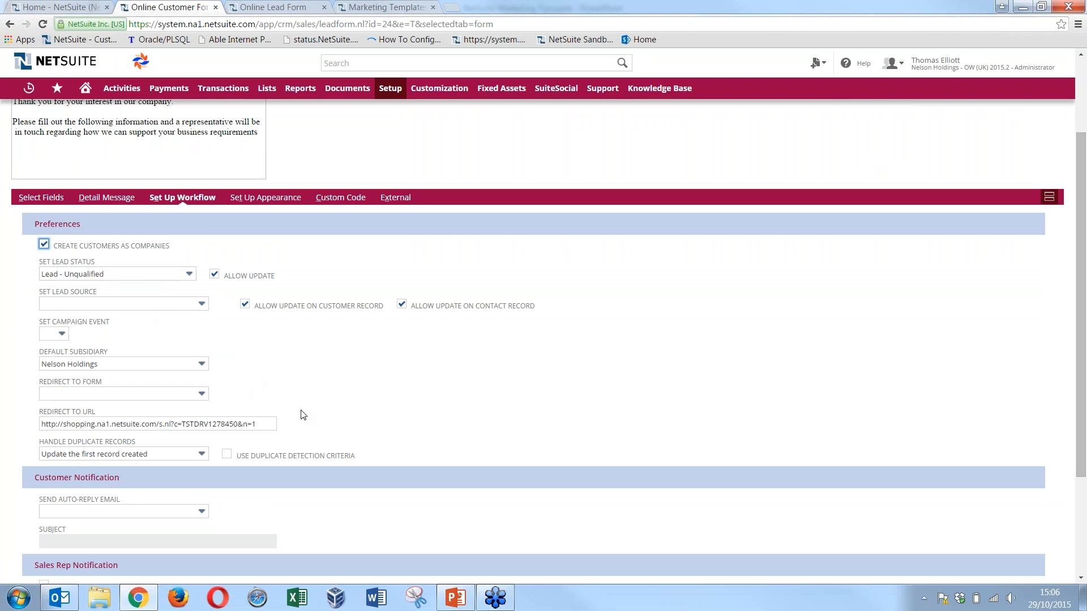
pyautogui.click(144, 276)
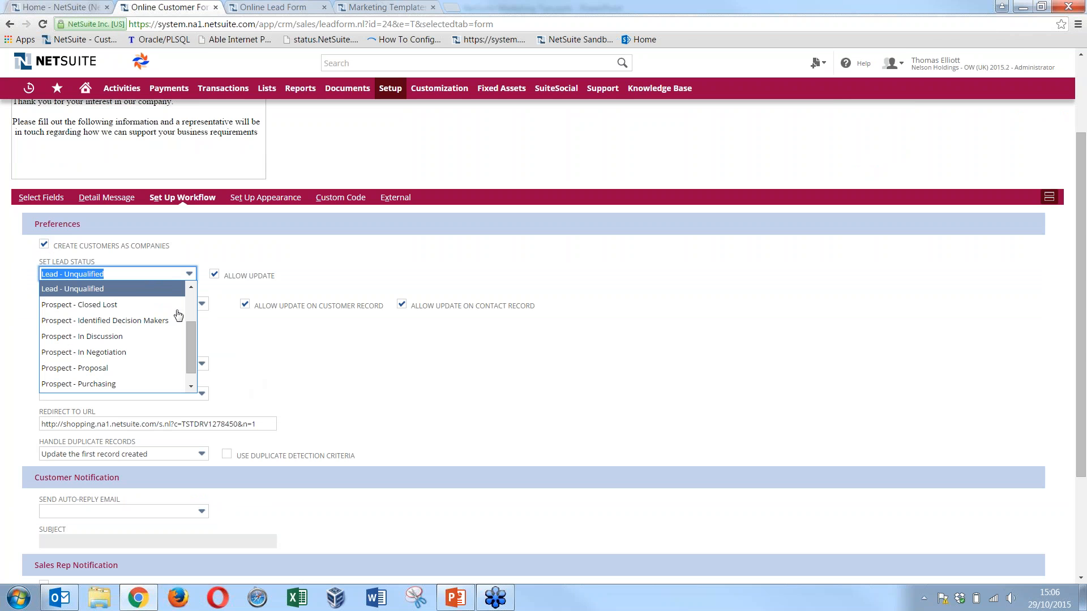
pyautogui.moveTo(188, 331)
pyautogui.mouseDown()
pyautogui.moveTo(188, 294)
pyautogui.moveTo(188, 320)
pyautogui.mouseUp()
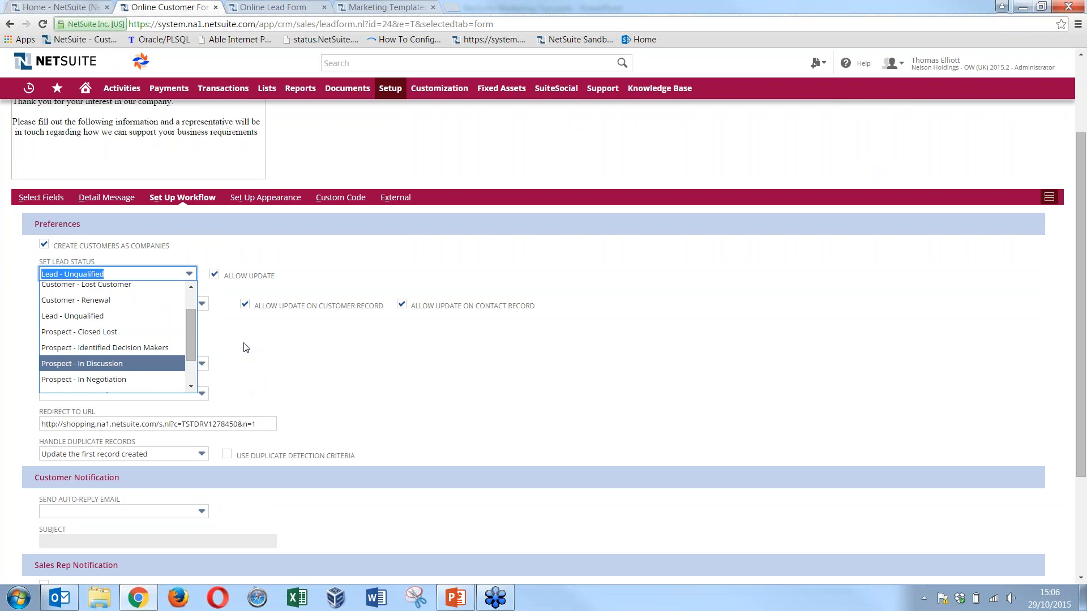
pyautogui.click(195, 275)
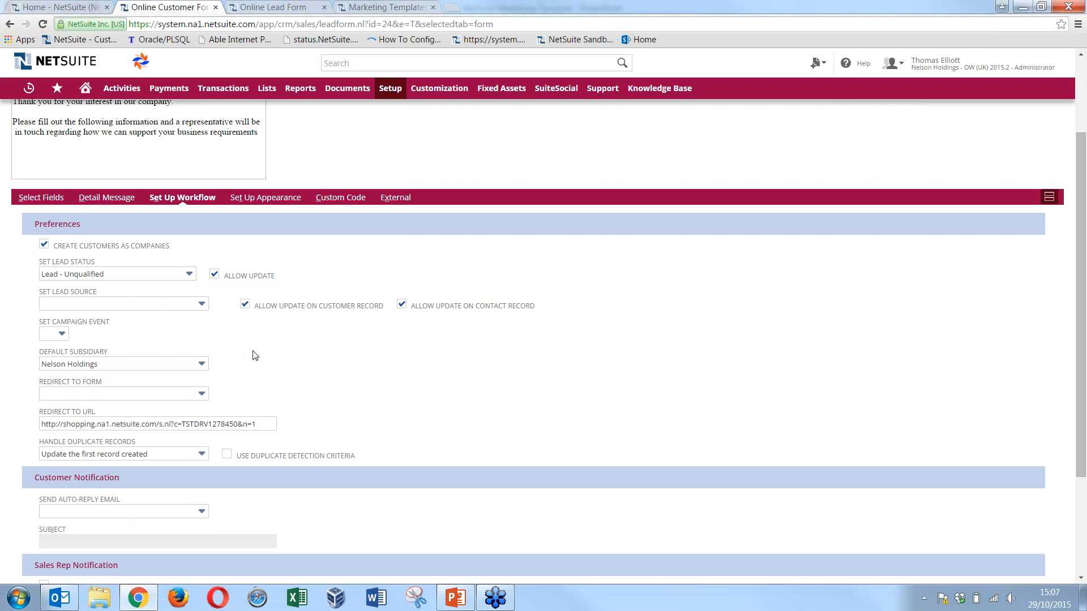
pyautogui.scroll(-1, 253, 355)
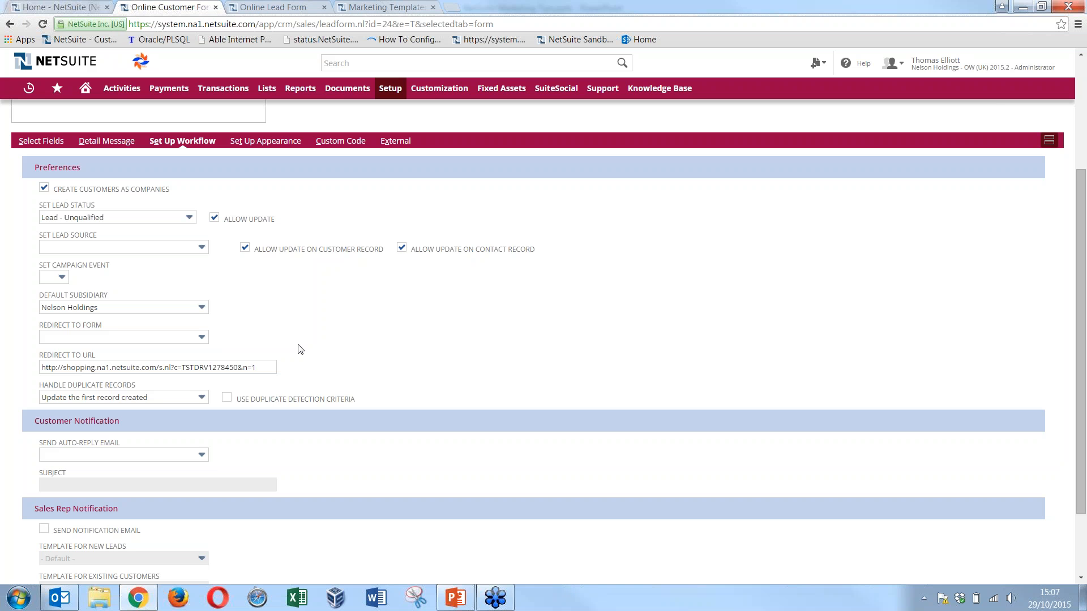
# Step: Review the form's appearance, custom code and external settings, and save the form without changes
pyautogui.click(265, 141)
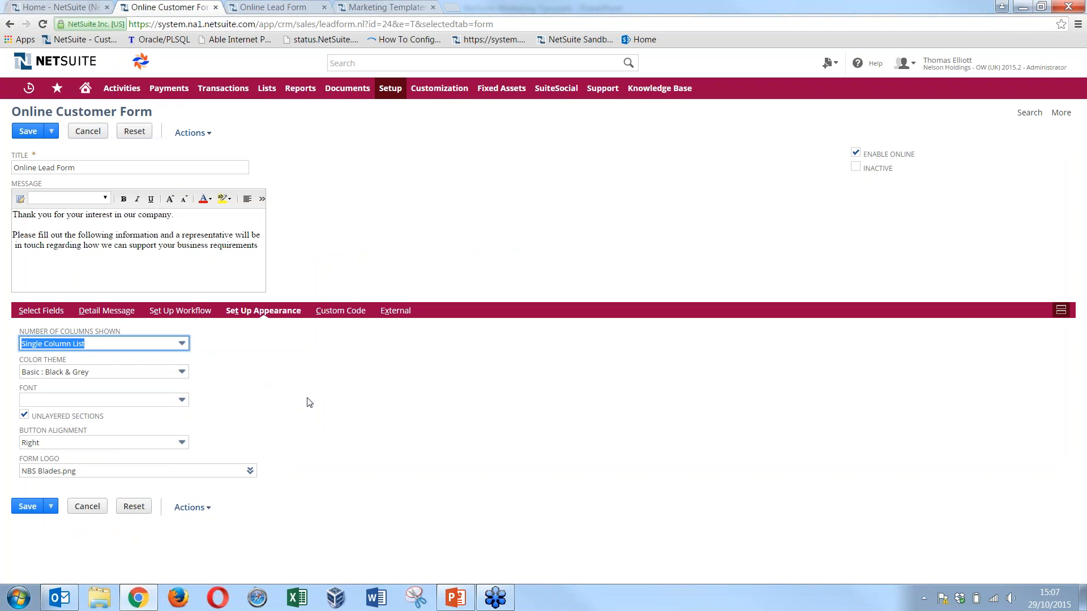
pyautogui.click(357, 312)
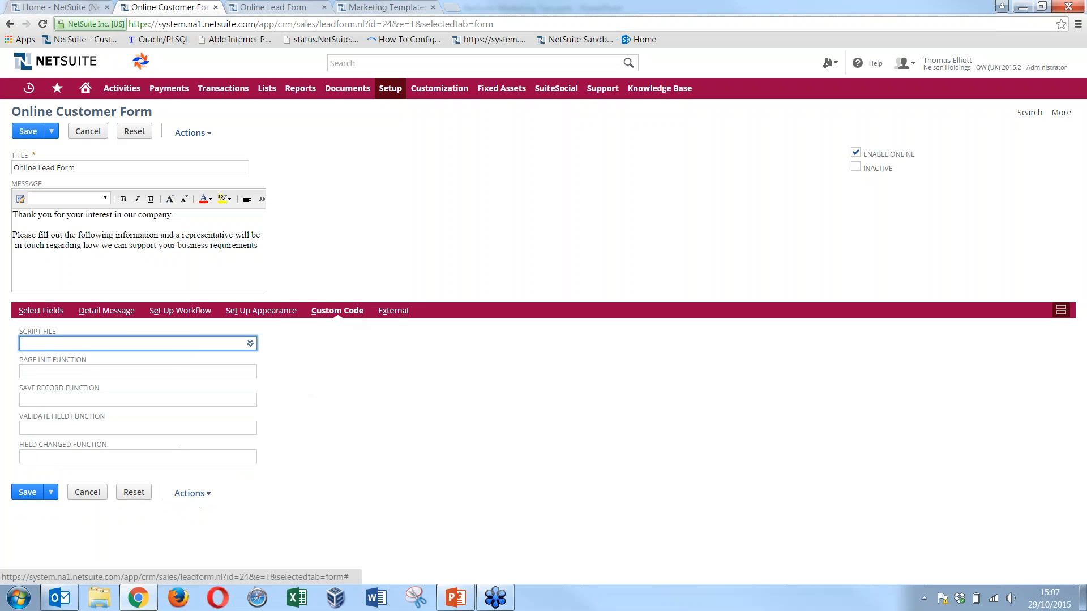
pyautogui.click(391, 311)
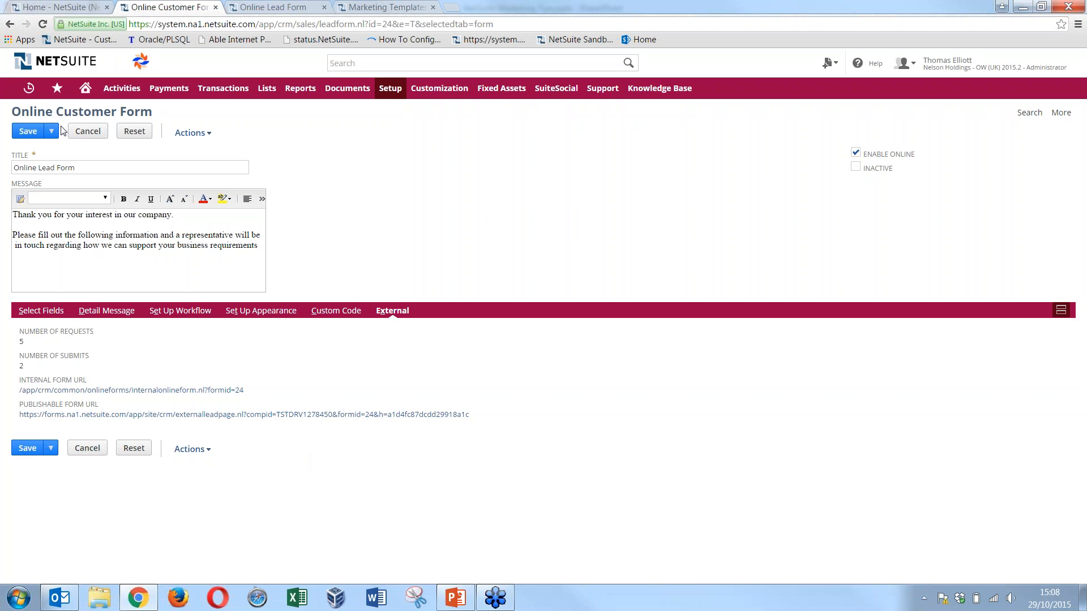
pyautogui.click(32, 134)
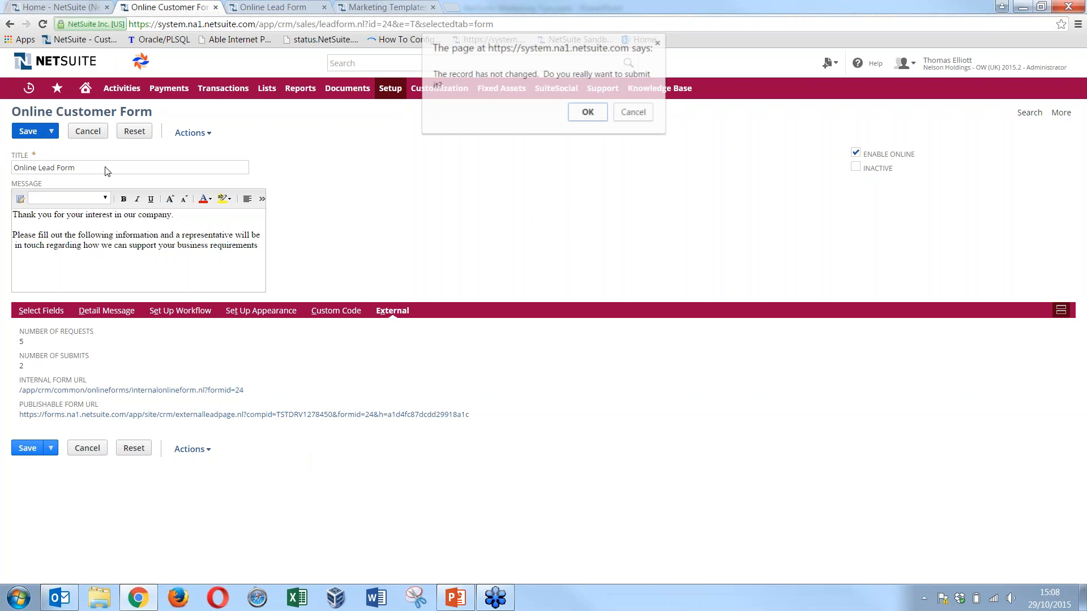
pyautogui.click(573, 115)
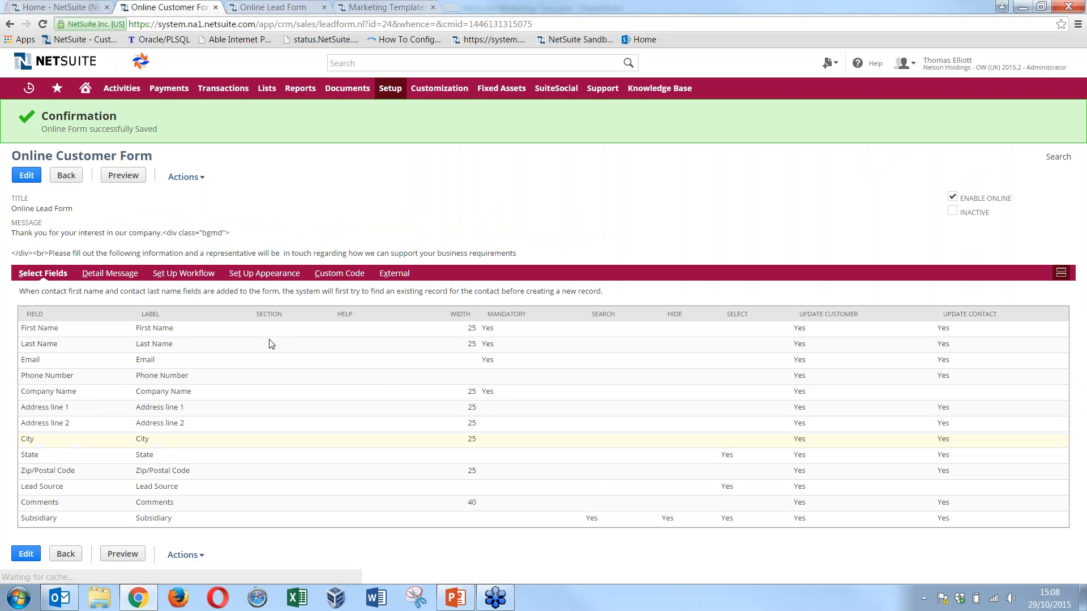
# Step: Open the saved form's publishable URL and return to the lead form already filled with the sample details
pyautogui.click(394, 273)
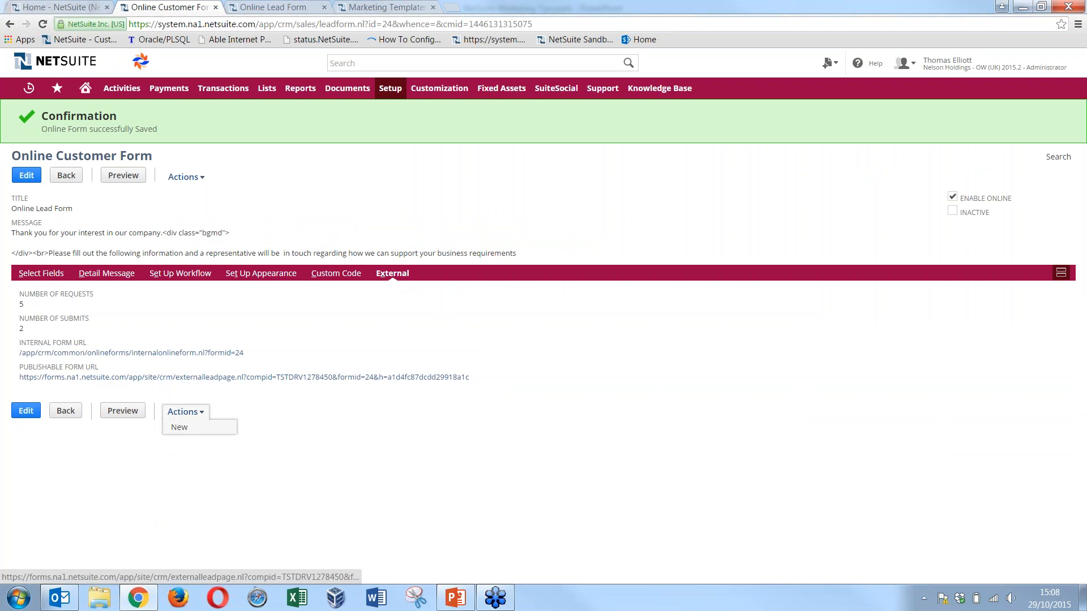
pyautogui.click(170, 377)
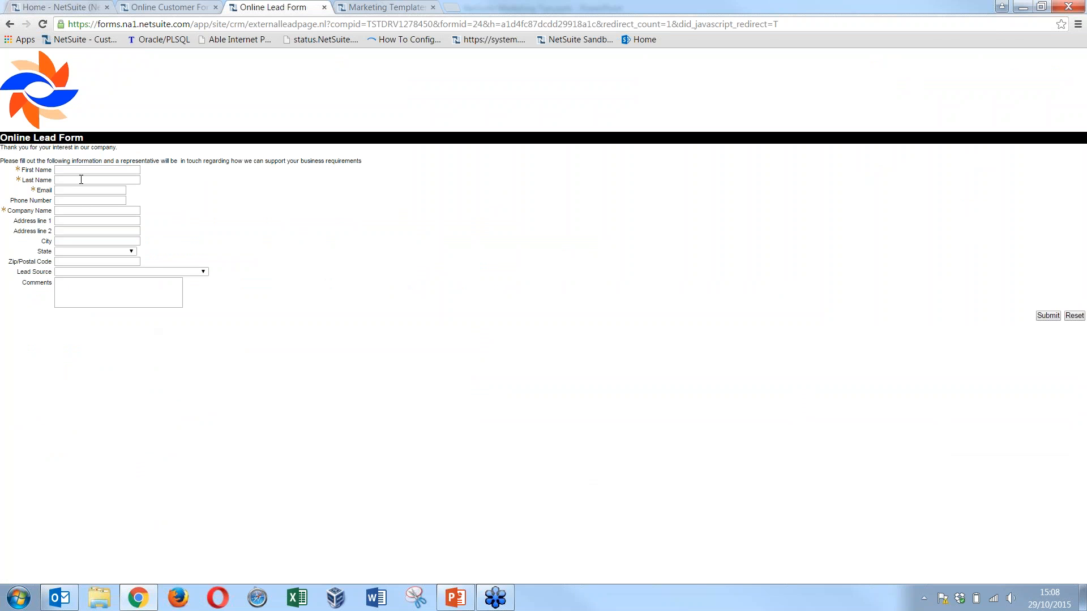
pyautogui.click(10, 24)
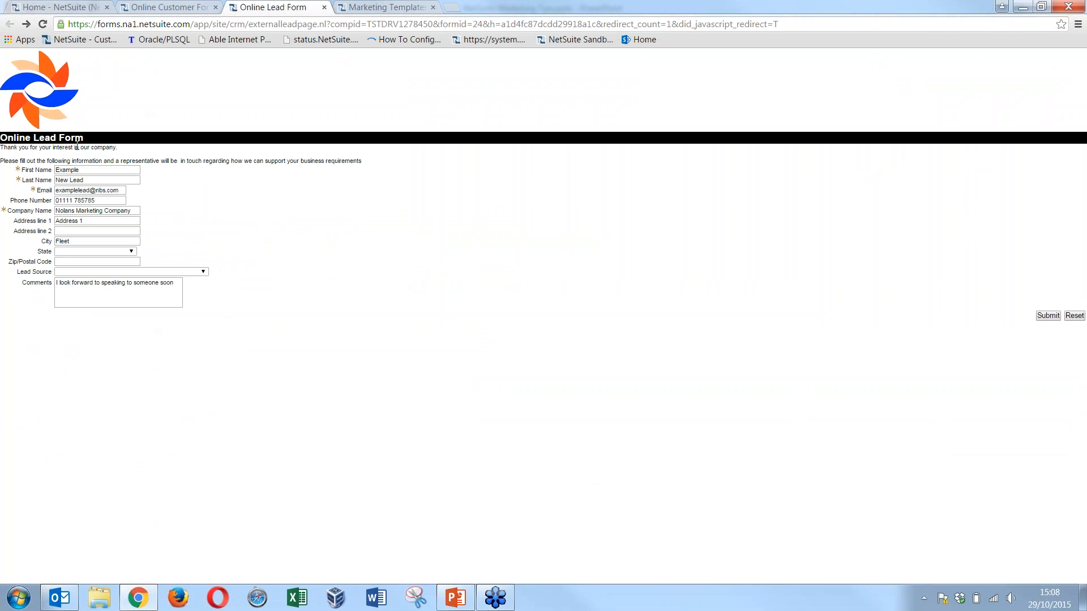
# Step: Compare the published lead form with the workflow and field setup in its Online Customer Form record
pyautogui.click(167, 7)
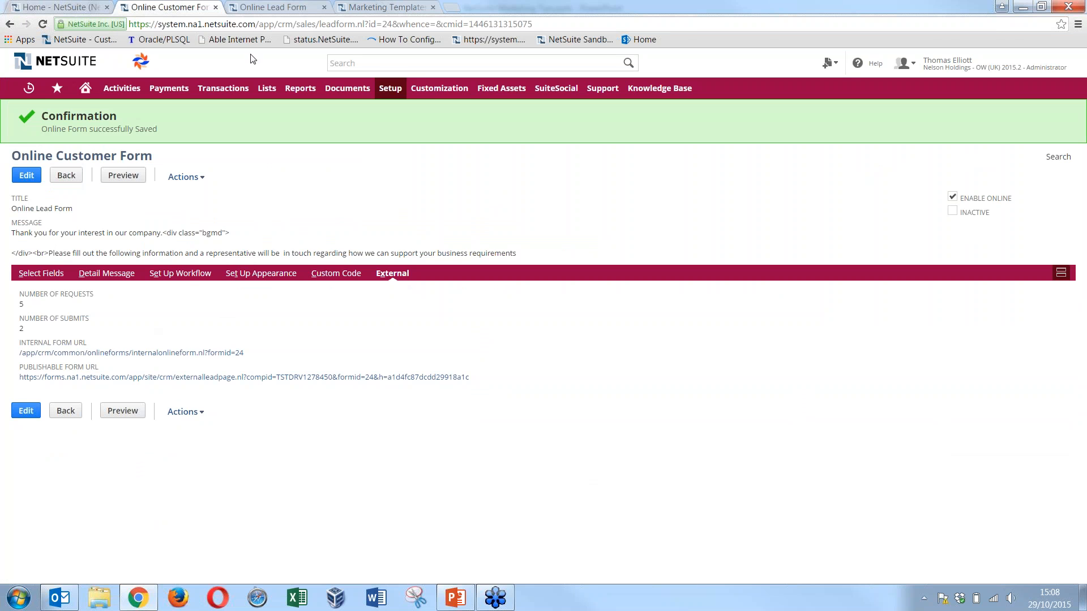
pyautogui.click(270, 7)
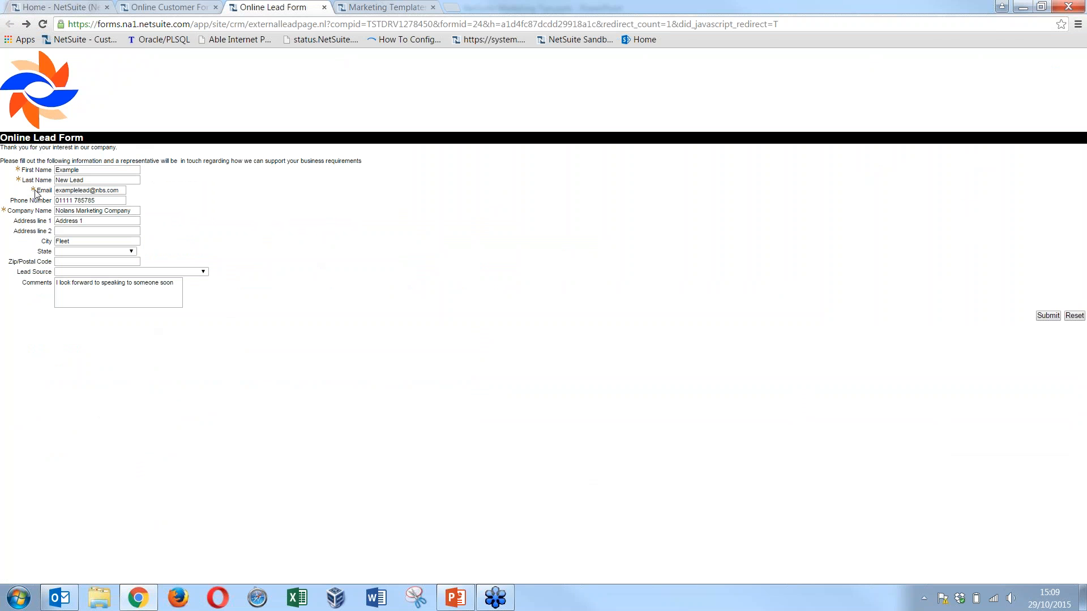
pyautogui.click(169, 8)
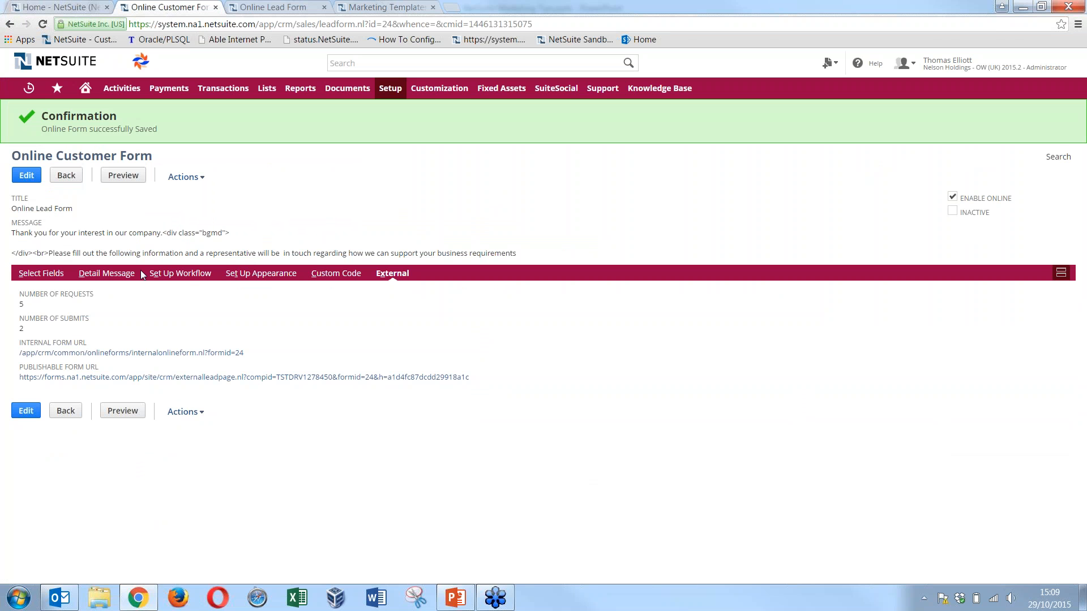
pyautogui.click(164, 275)
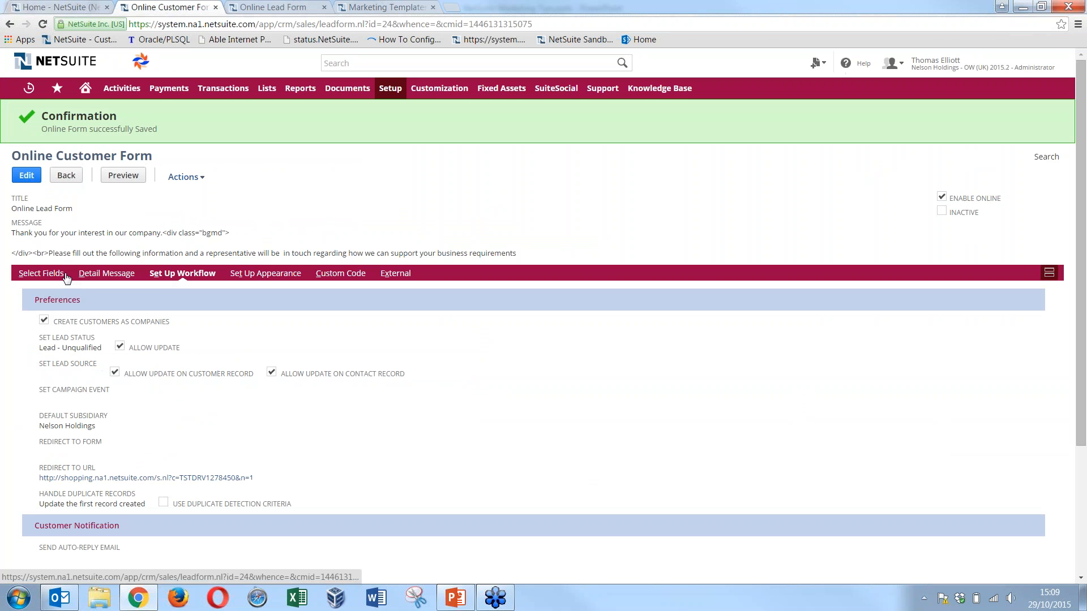
pyautogui.click(38, 275)
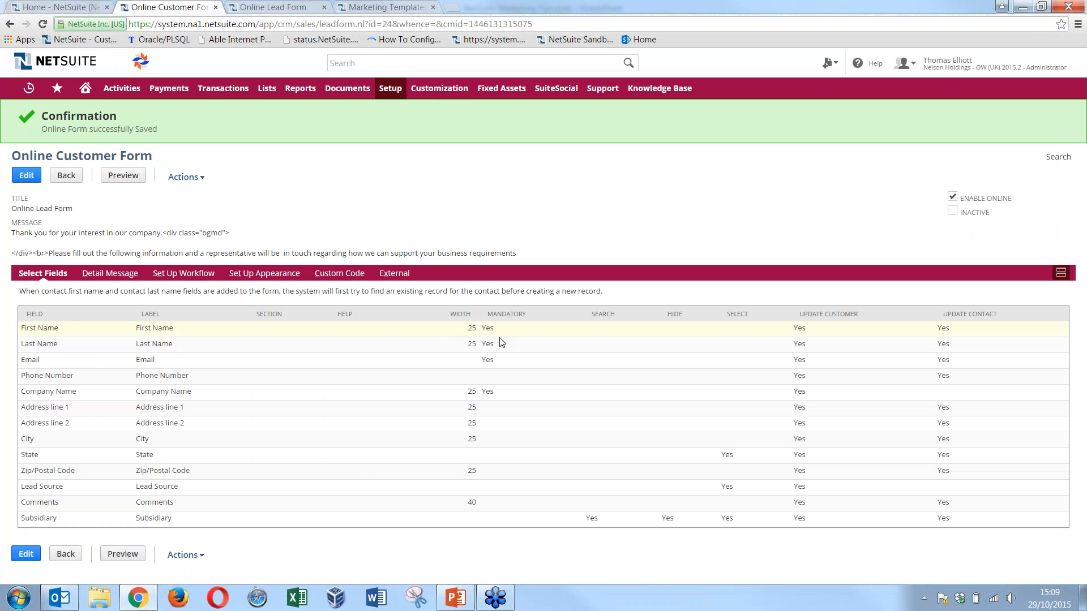
# Step: Return to the filled-in Online Lead Form and submit it as a new lead
pyautogui.click(384, 7)
pyautogui.click(260, 7)
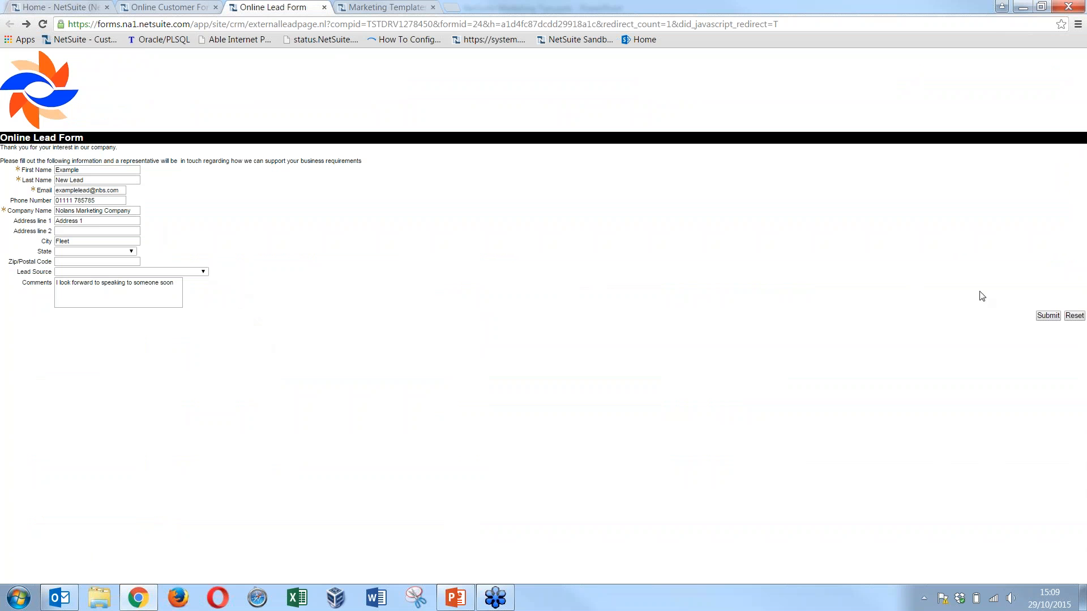
pyautogui.click(1048, 314)
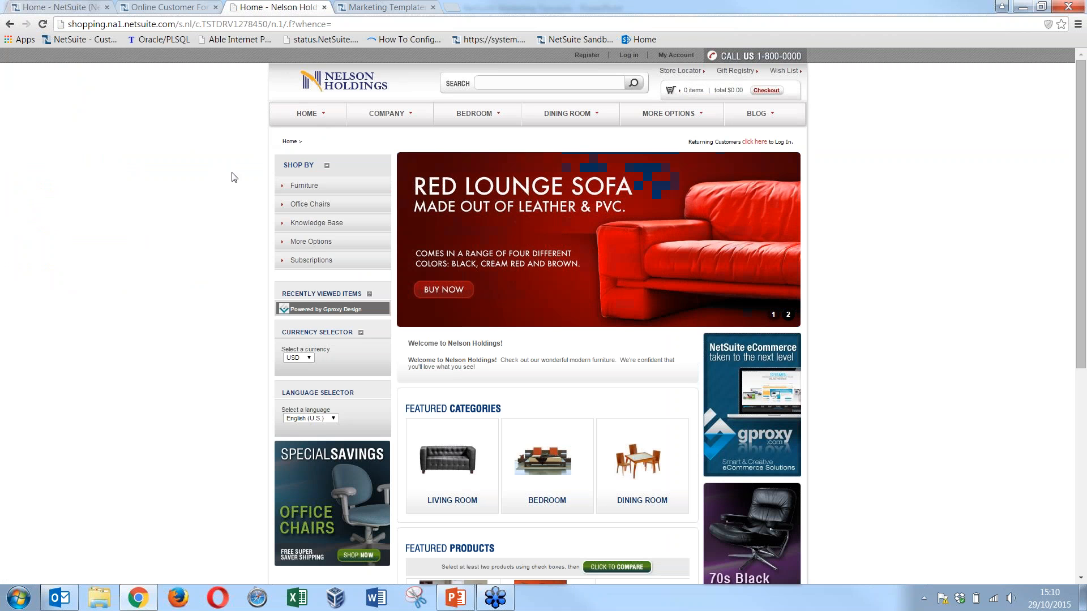
# Step: Check the customer form's appearance, external and workflow settings, and open the redirect URL set in its workflow preferences
pyautogui.click(186, 8)
pyautogui.click(250, 269)
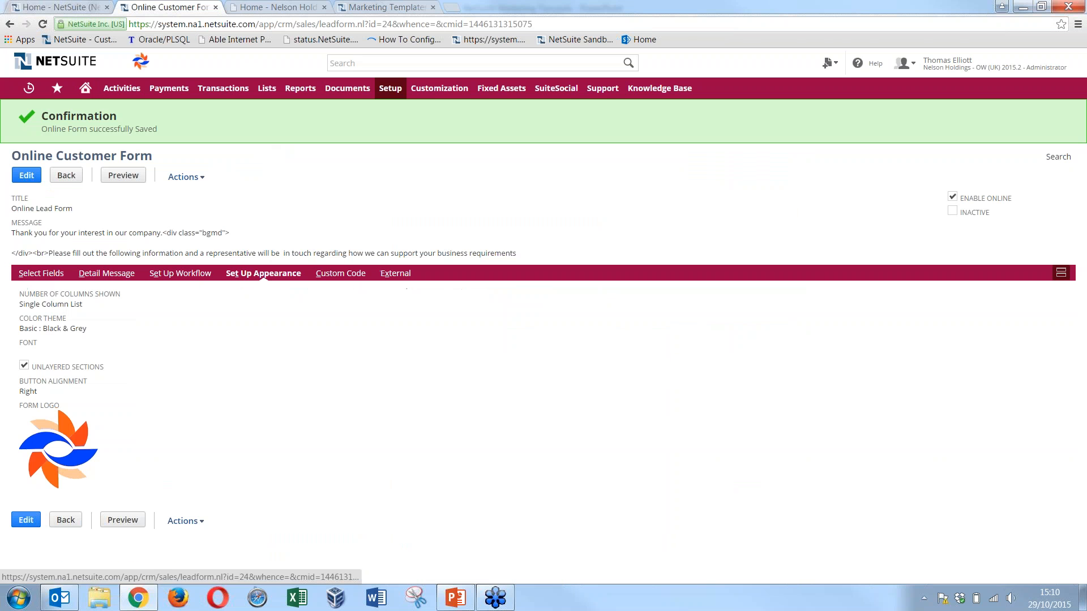
pyautogui.click(390, 280)
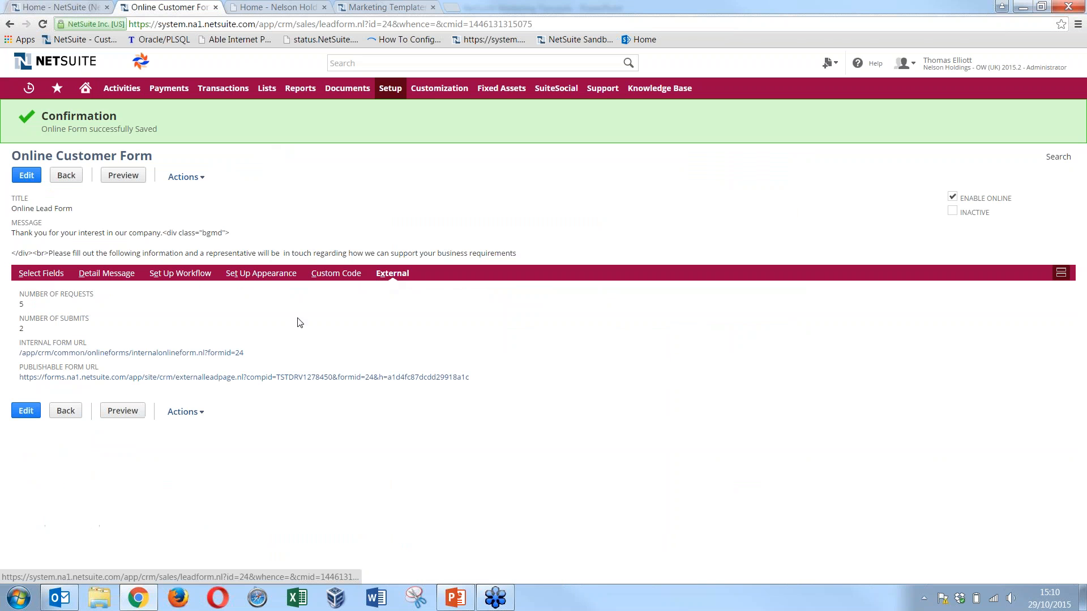
pyautogui.click(246, 277)
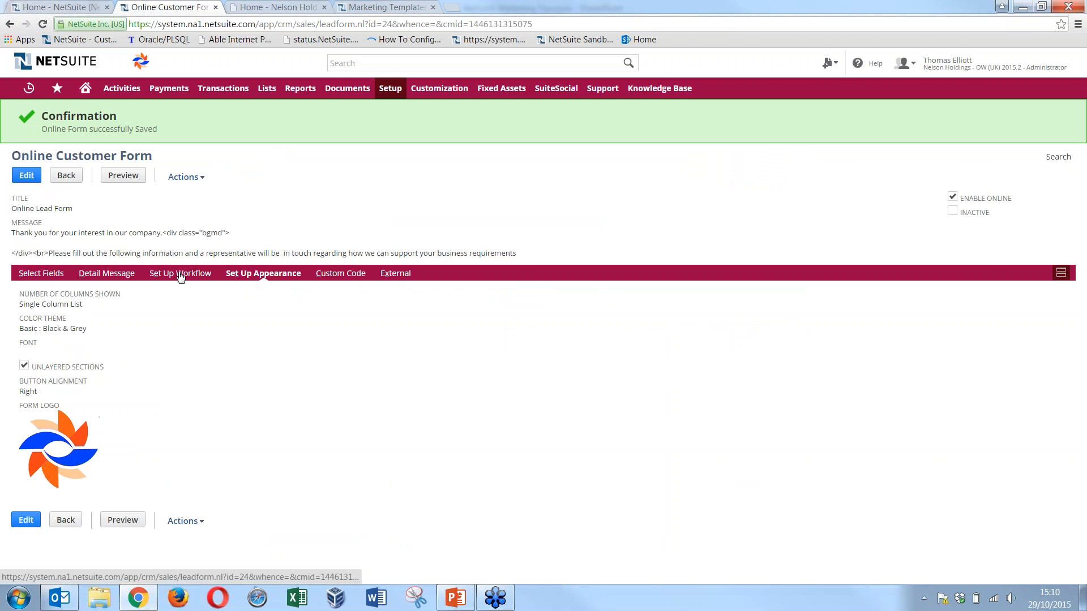
pyautogui.click(180, 275)
pyautogui.click(132, 479)
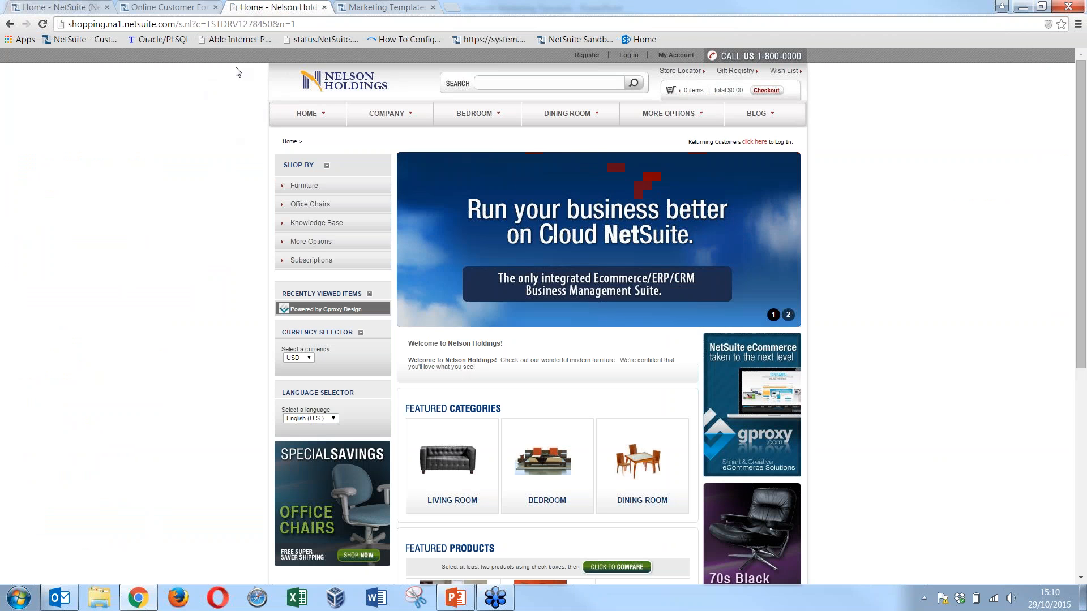
# Step: Reload the Online Customer Form record and check its external request and submit counts
pyautogui.click(165, 8)
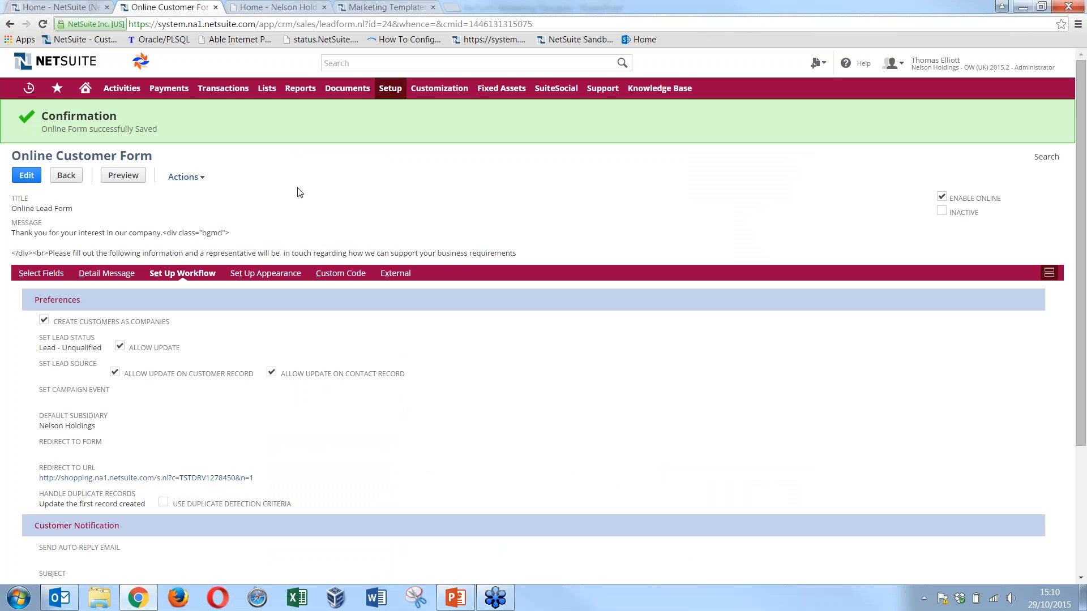
pyautogui.click(385, 276)
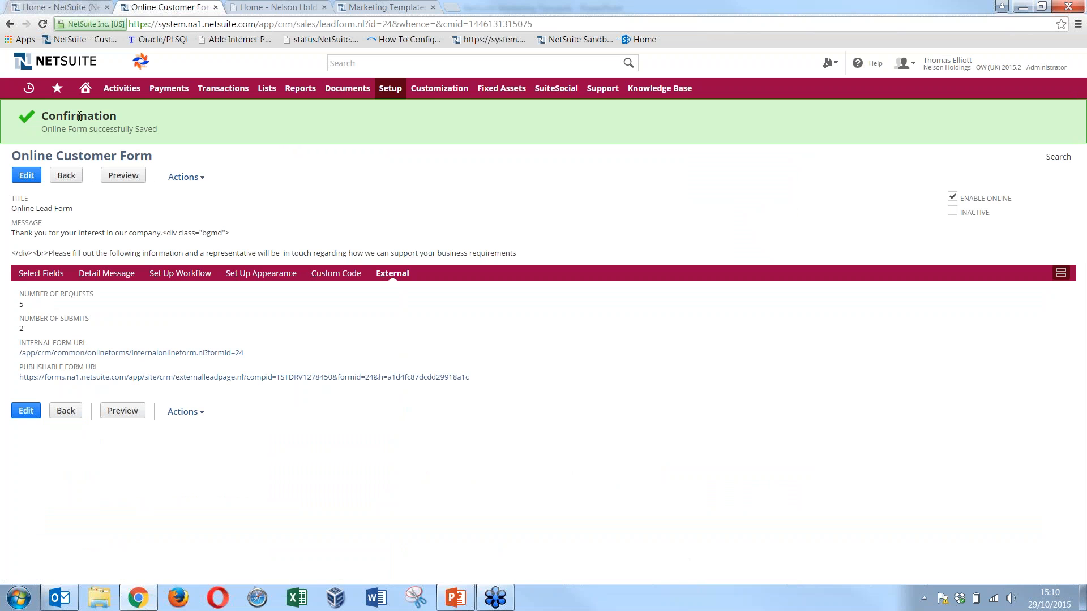
pyautogui.click(43, 24)
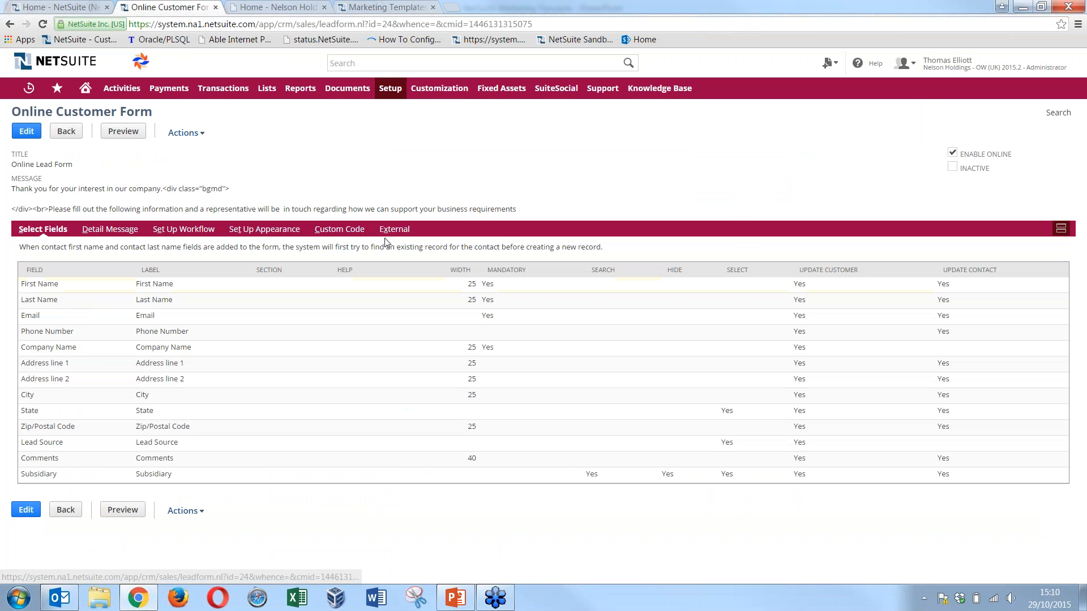
pyautogui.click(387, 234)
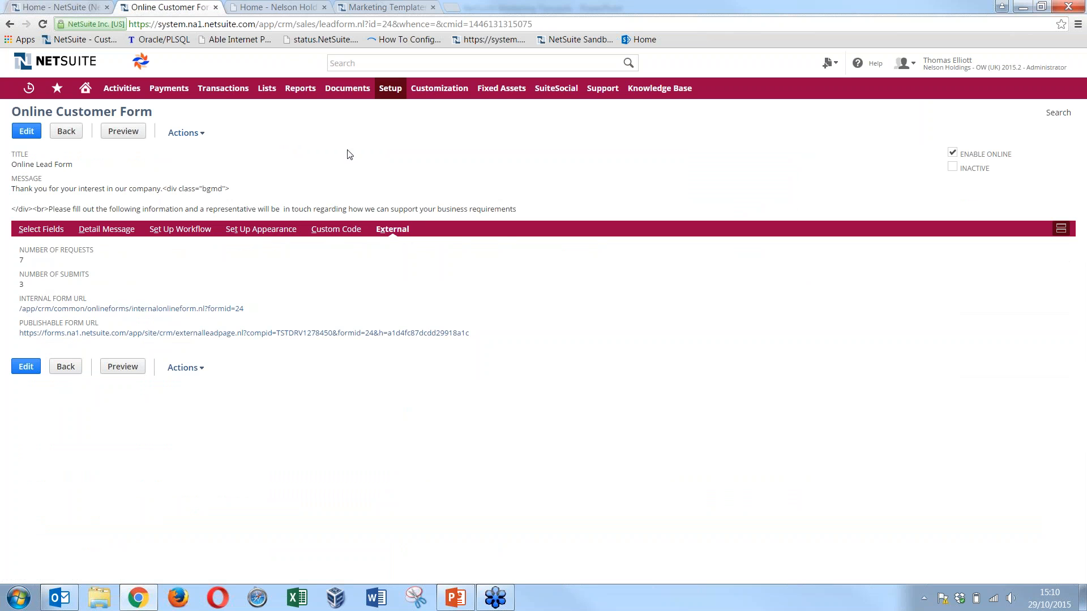
# Step: Search for "example new", open the Example New Lead contact and its Nolans Marketing Company lead record, and view the lead's sales details
pyautogui.click(363, 63)
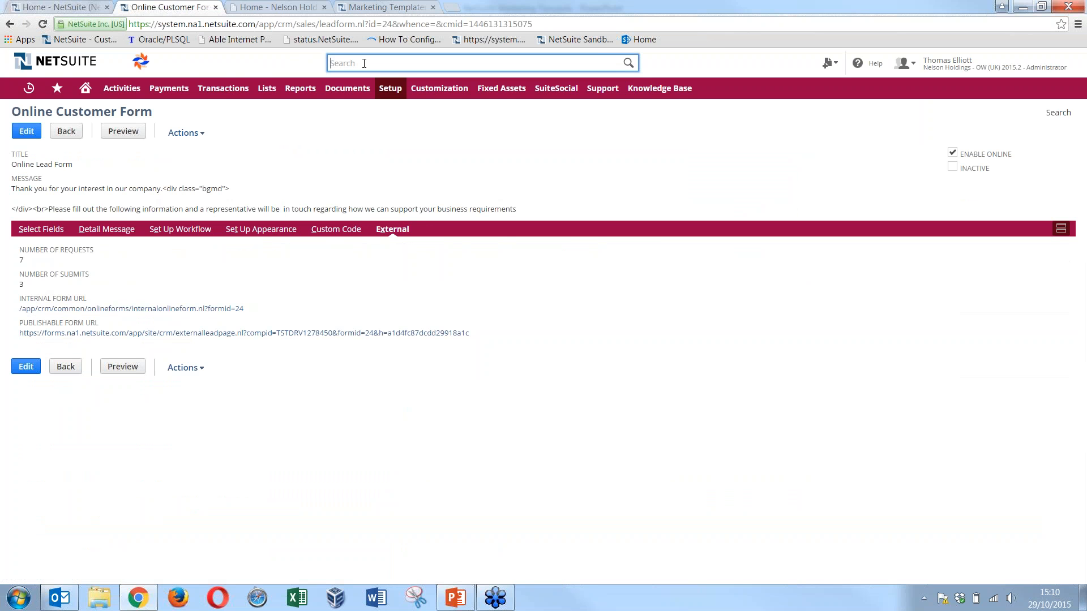
pyautogui.write('example new')
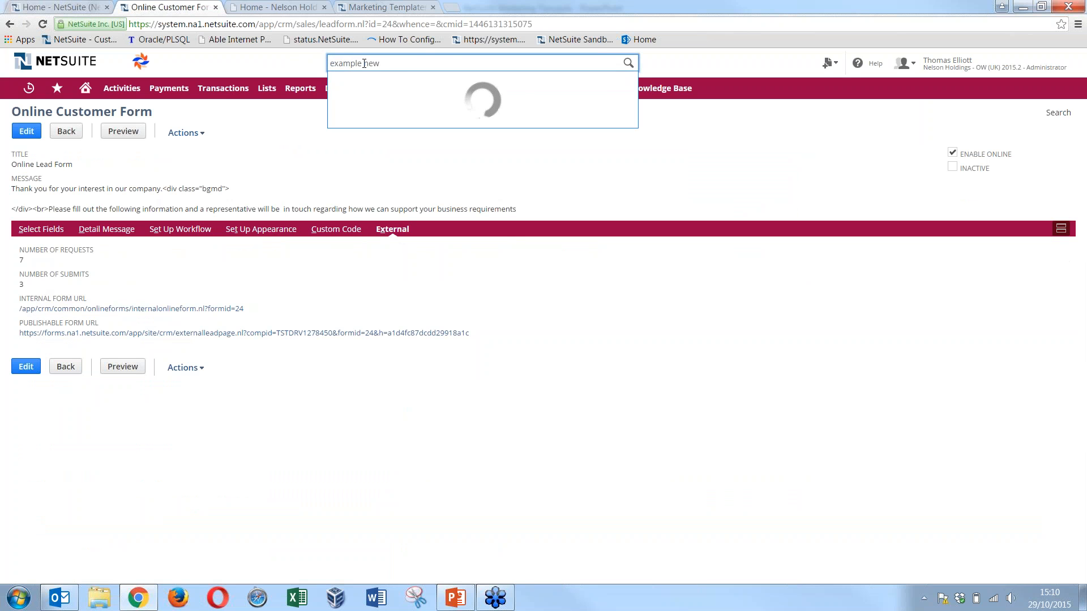
pyautogui.click(402, 84)
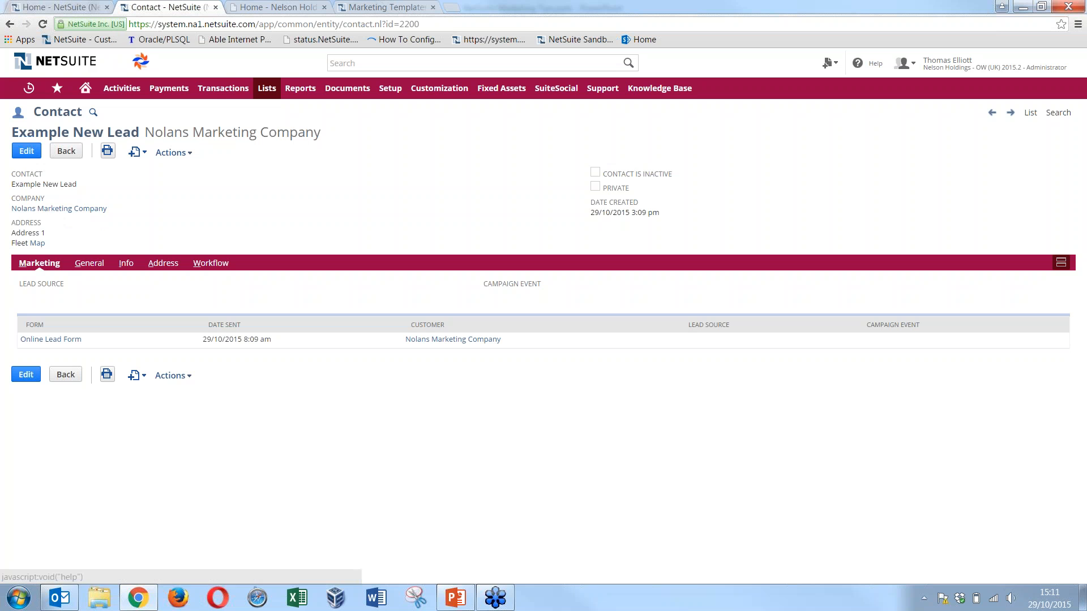
pyautogui.click(59, 208)
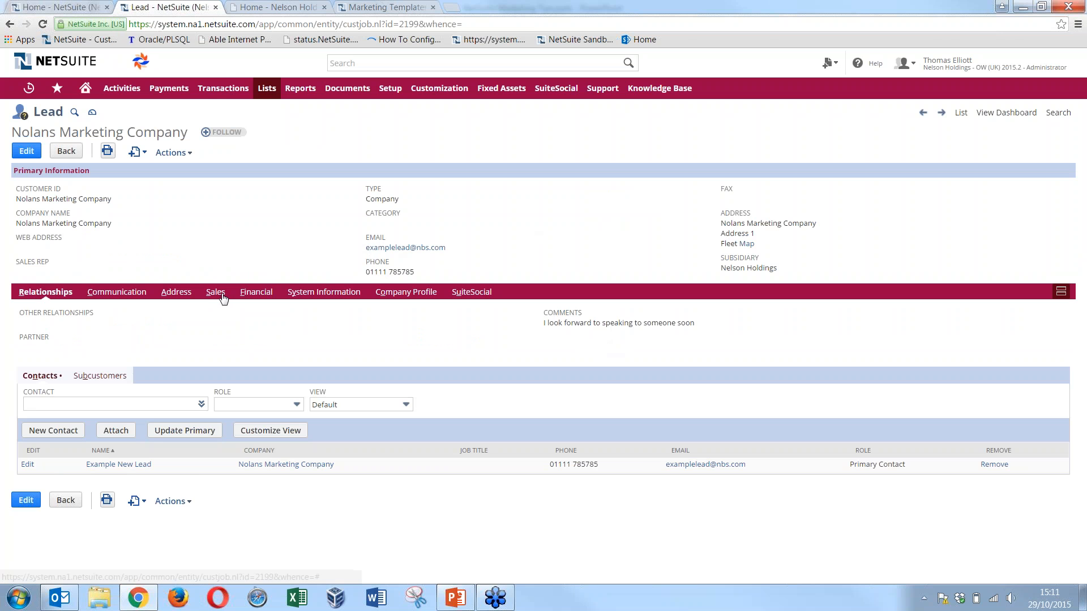
pyautogui.click(216, 294)
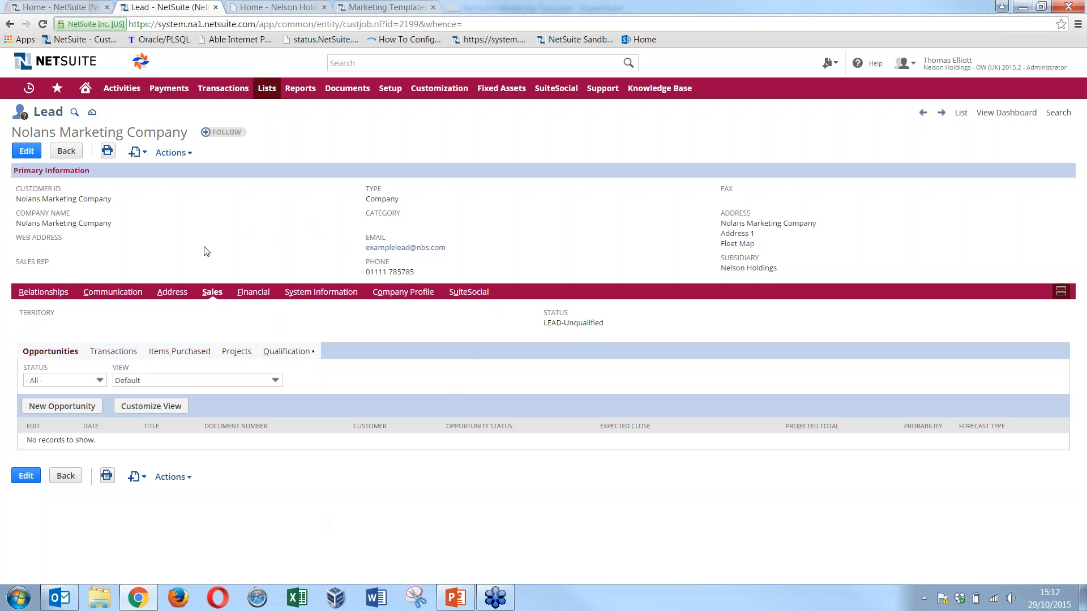
# Step: Switch to the PowerPoint slide show, swap presenter view to the full slide, and advance to the Marketing Campaigns slide
pyautogui.click(448, 598)
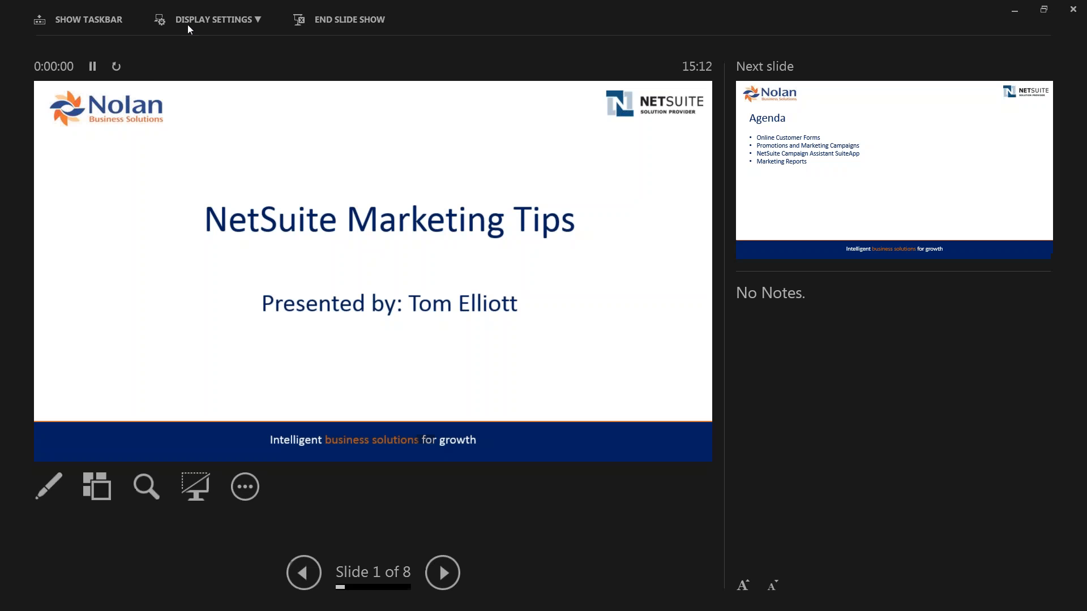
pyautogui.click(214, 19)
pyautogui.click(213, 43)
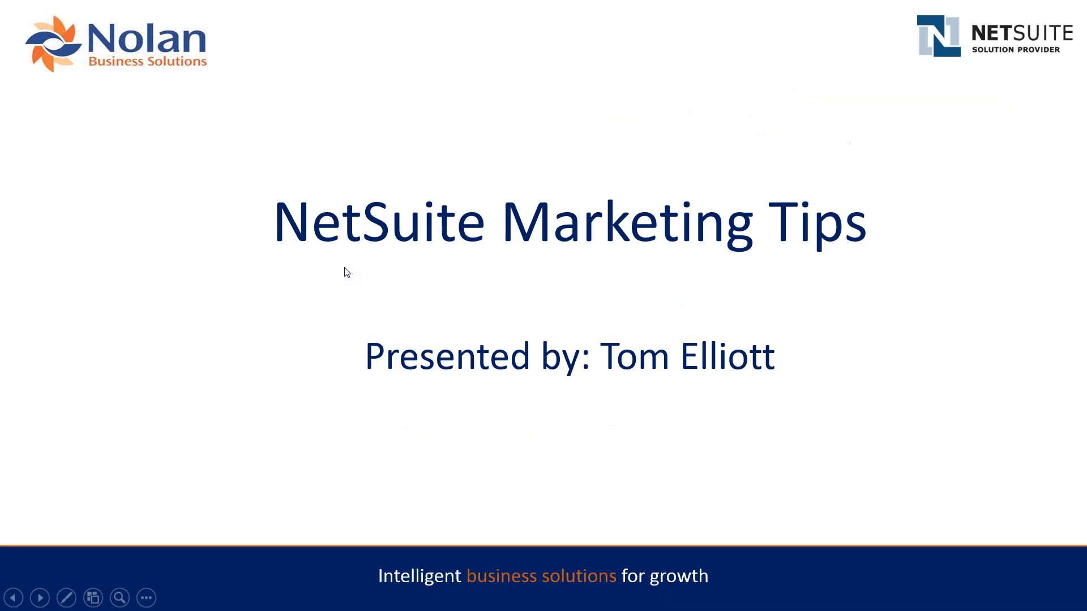
pyautogui.click(347, 273)
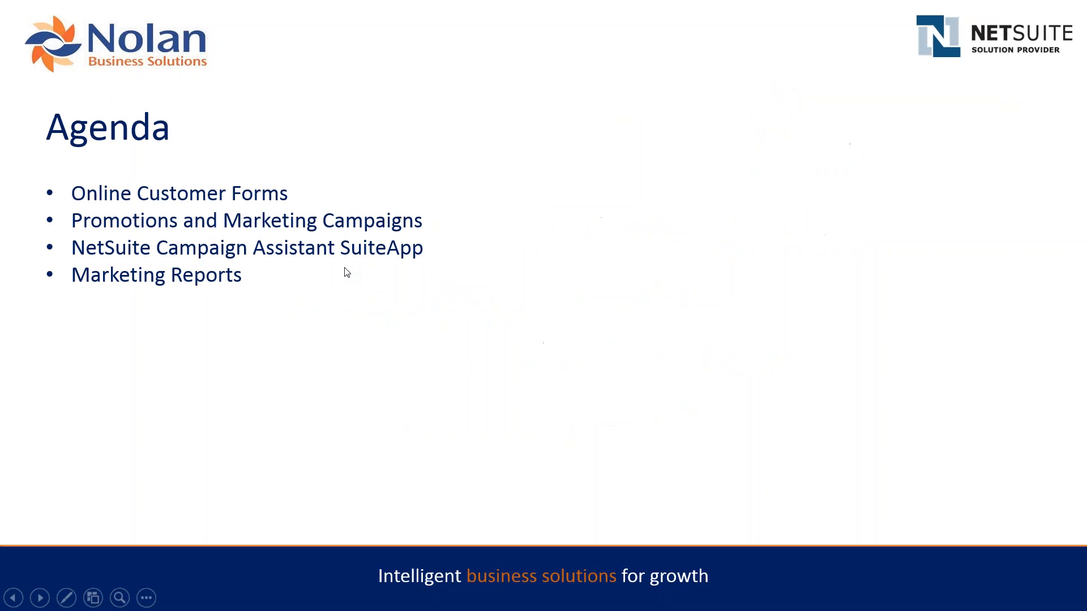
pyautogui.click(347, 272)
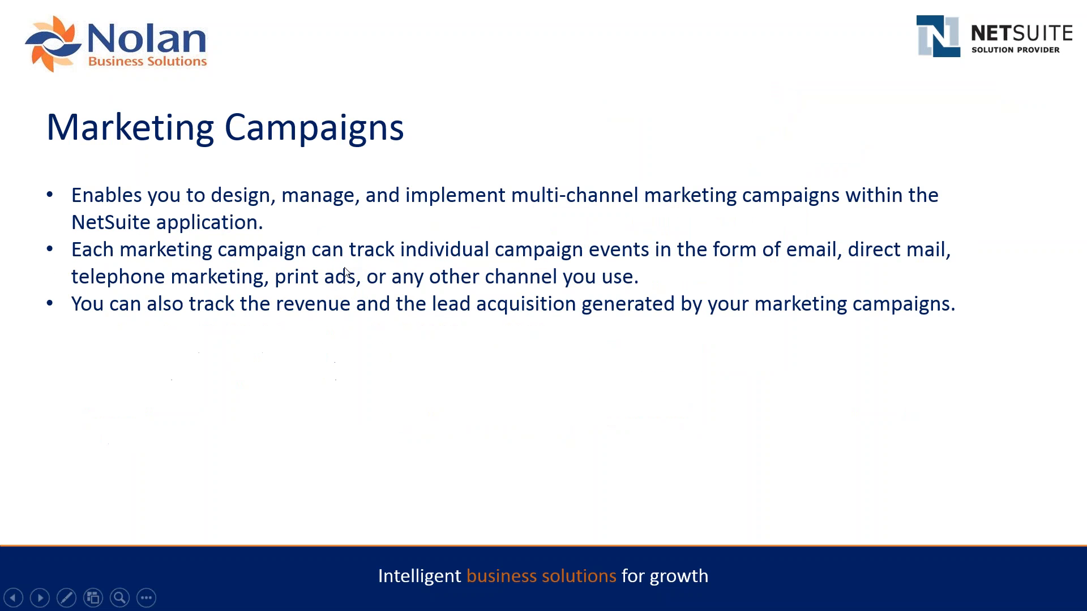
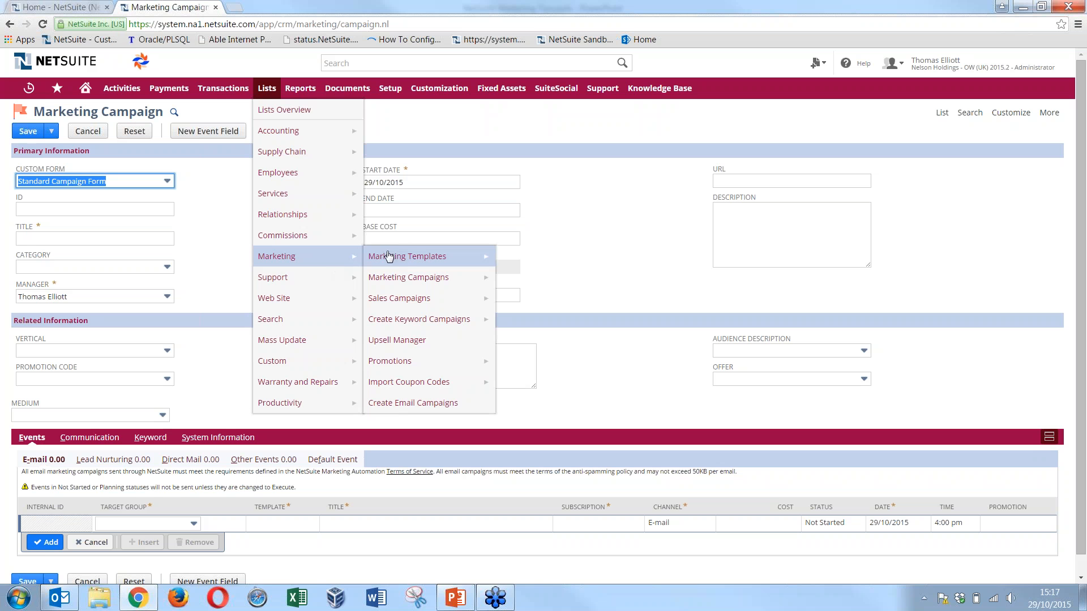
# Step: Start creating an email marketing campaign with the Campaign Assistant
pyautogui.moveTo(416, 259)
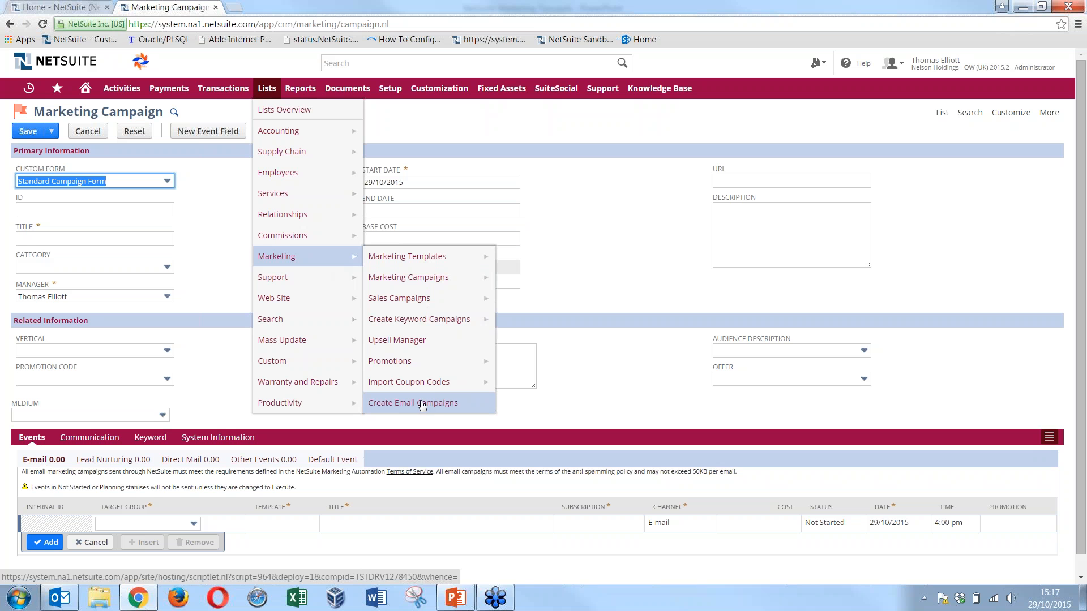
pyautogui.click(422, 404)
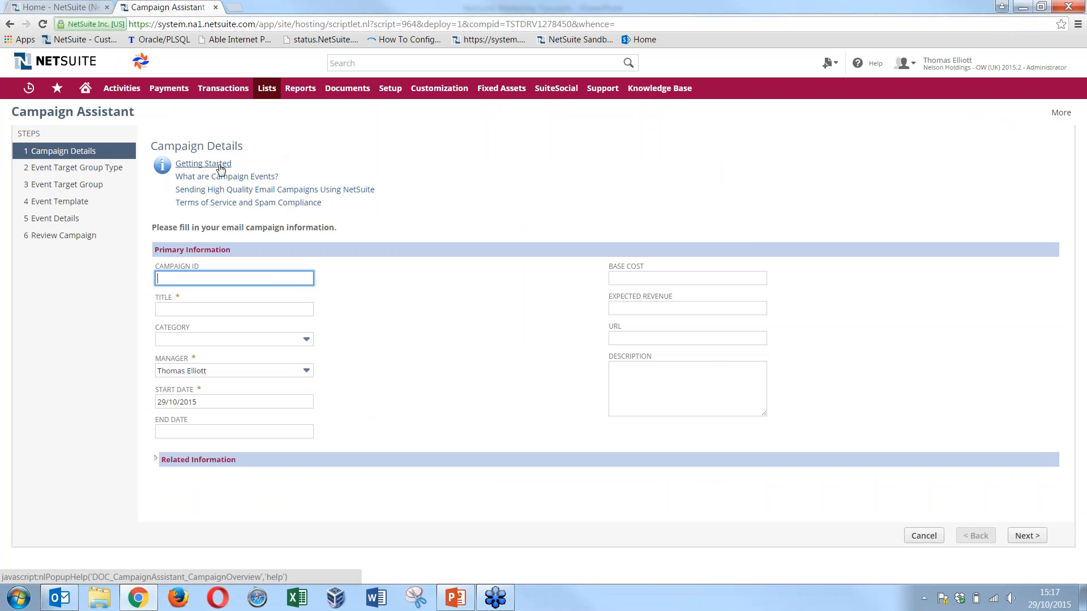
# Step: Read the assistant's Getting Started help topic and the field help for the campaign title
pyautogui.click(196, 164)
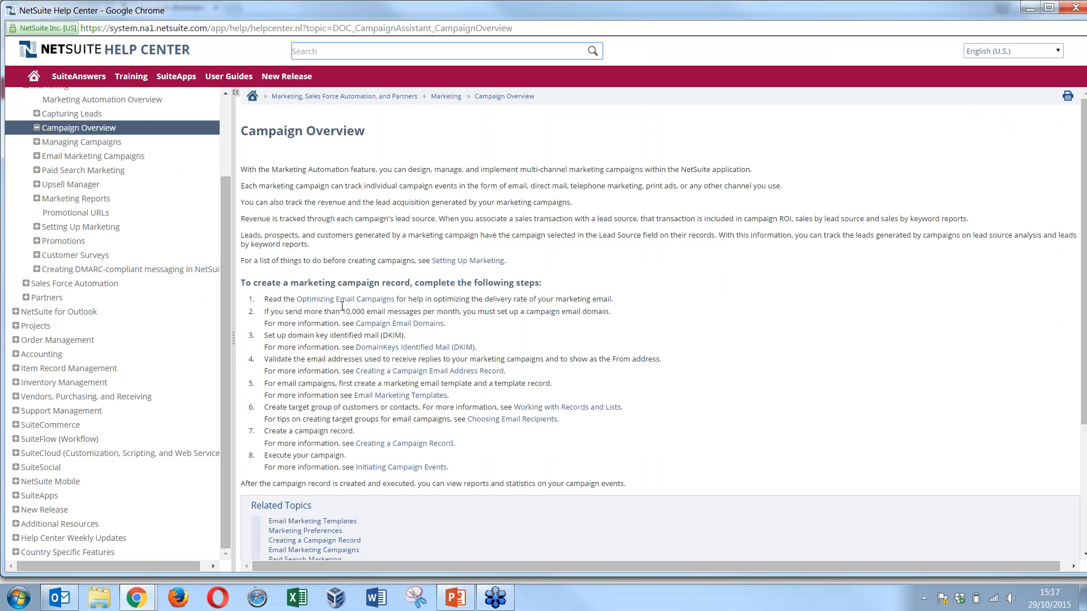
pyautogui.click(1030, 9)
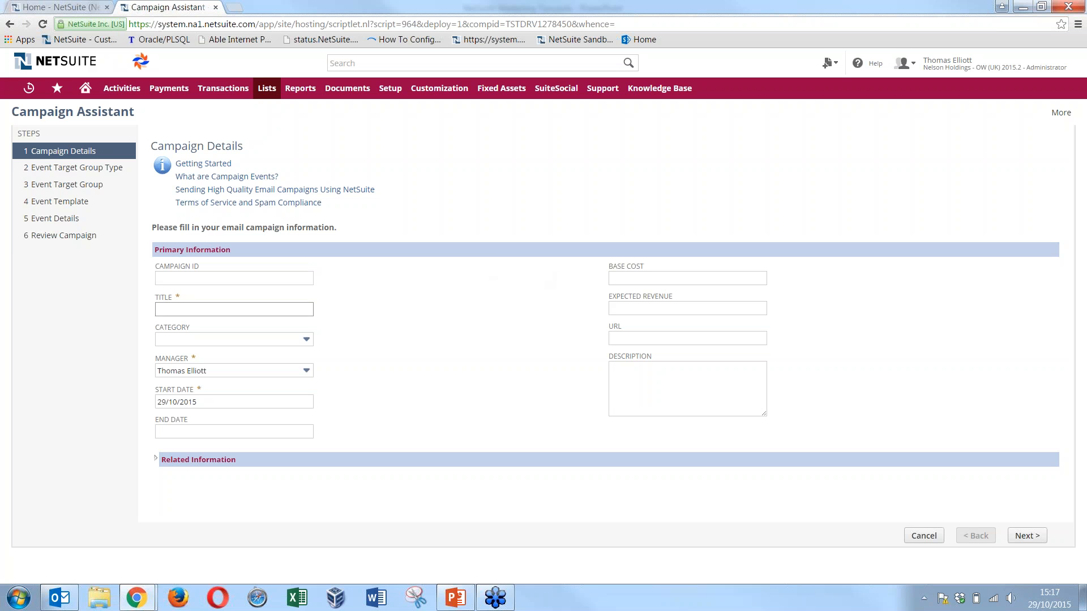
pyautogui.click(166, 299)
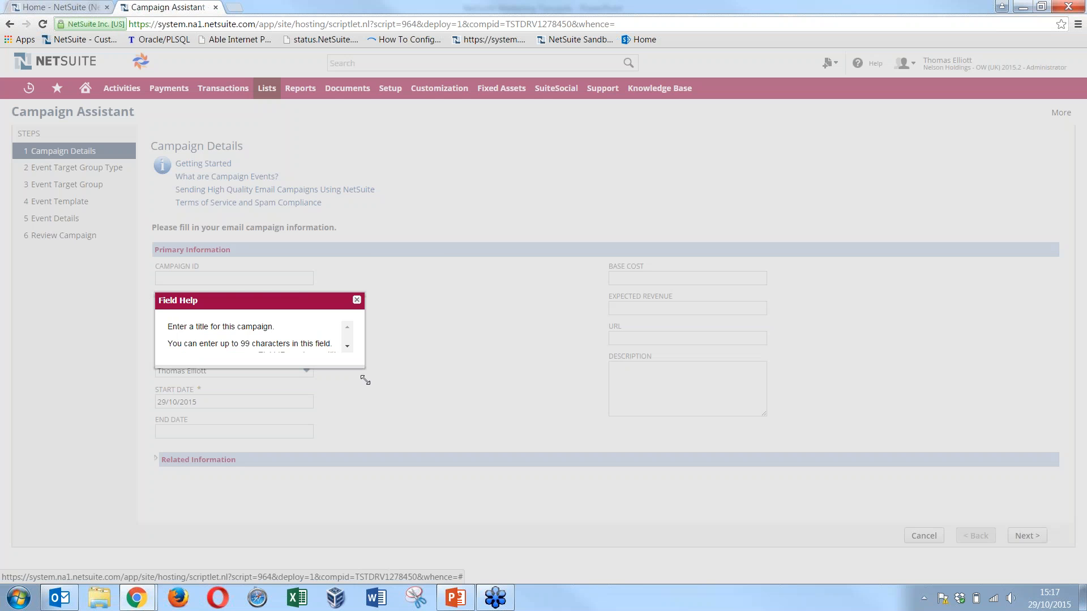
pyautogui.moveTo(363, 369); pyautogui.dragTo(428, 458)
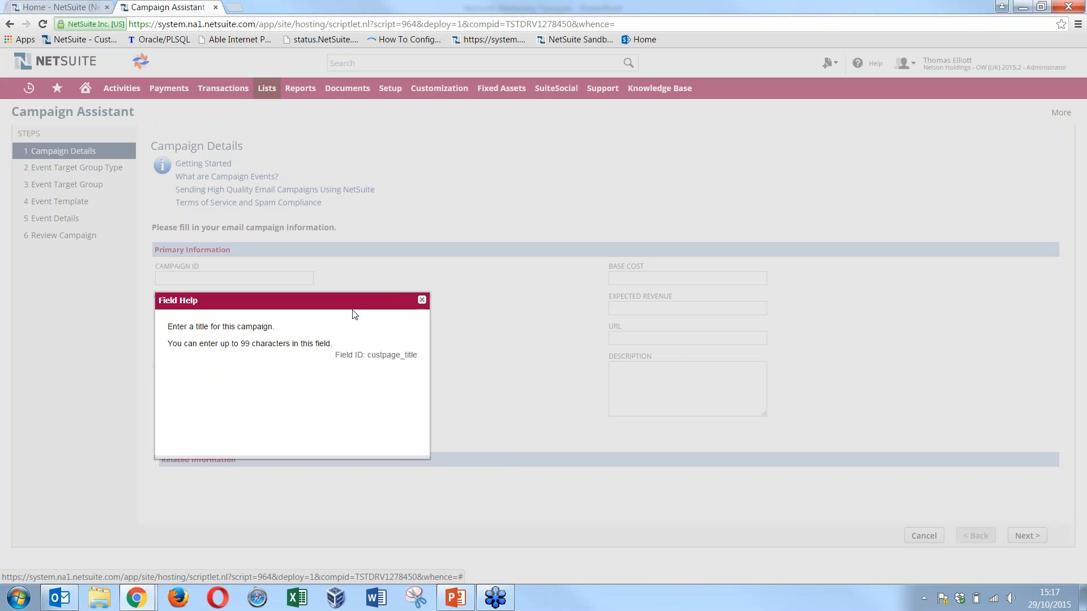
pyautogui.click(422, 300)
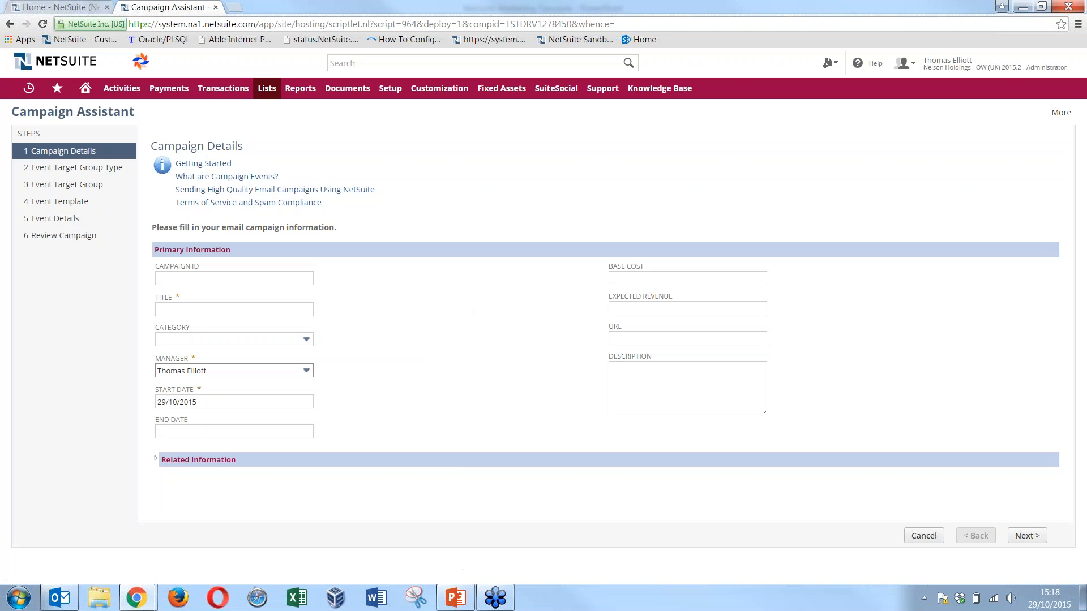
# Step: Title the campaign "Marketing Campaign 1" and look through the available categories without choosing one
pyautogui.click(189, 309)
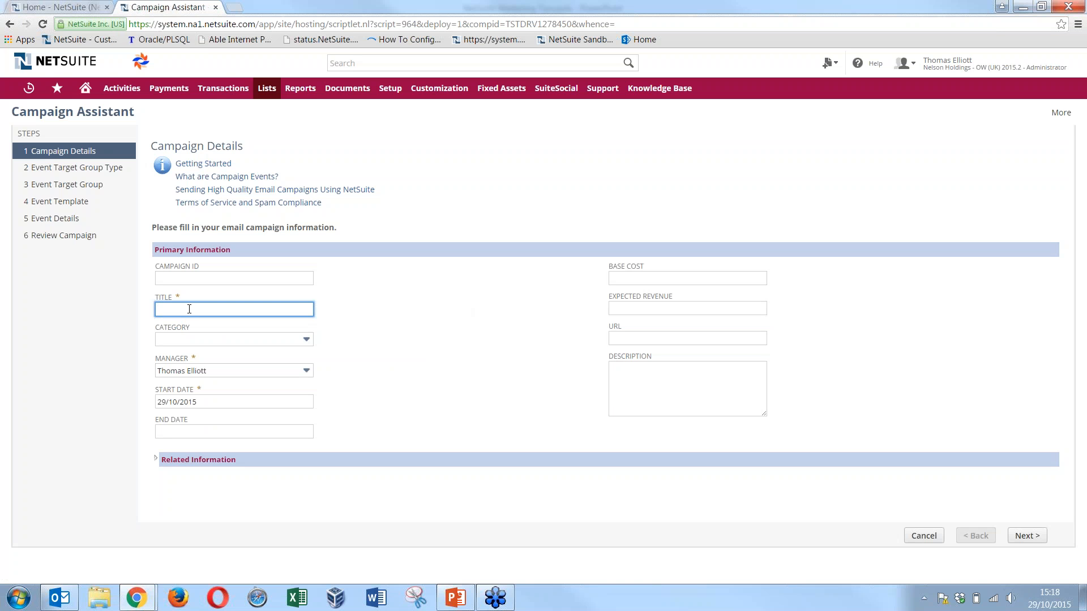
pyautogui.write('Campa')
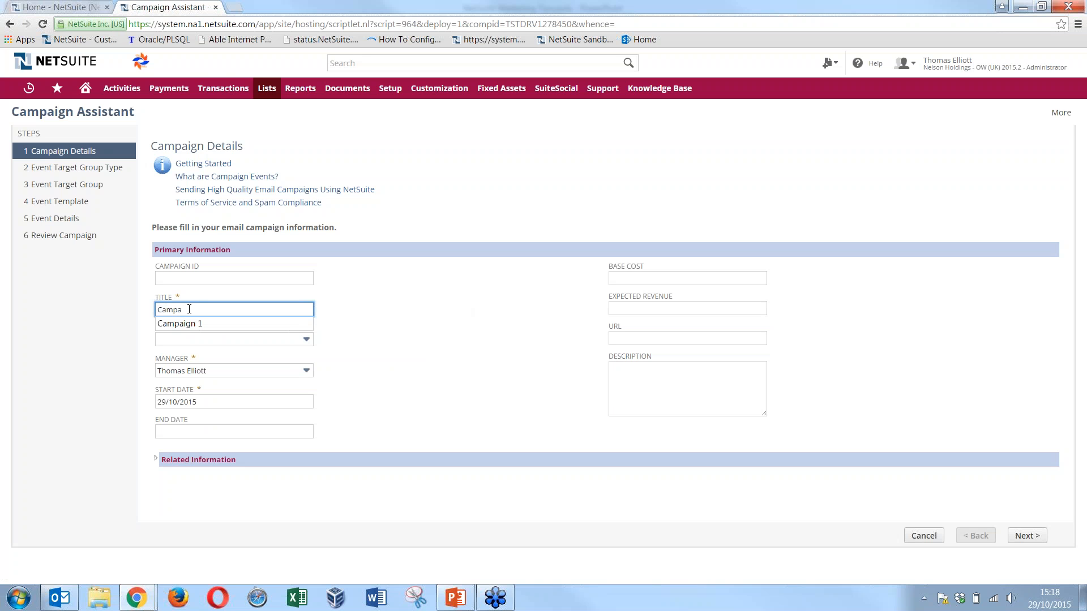
pyautogui.press('BackSpace')
pyautogui.press('BackSpace')
pyautogui.press('BackSpace')
pyautogui.press('BackSpace')
pyautogui.press('BackSpace')
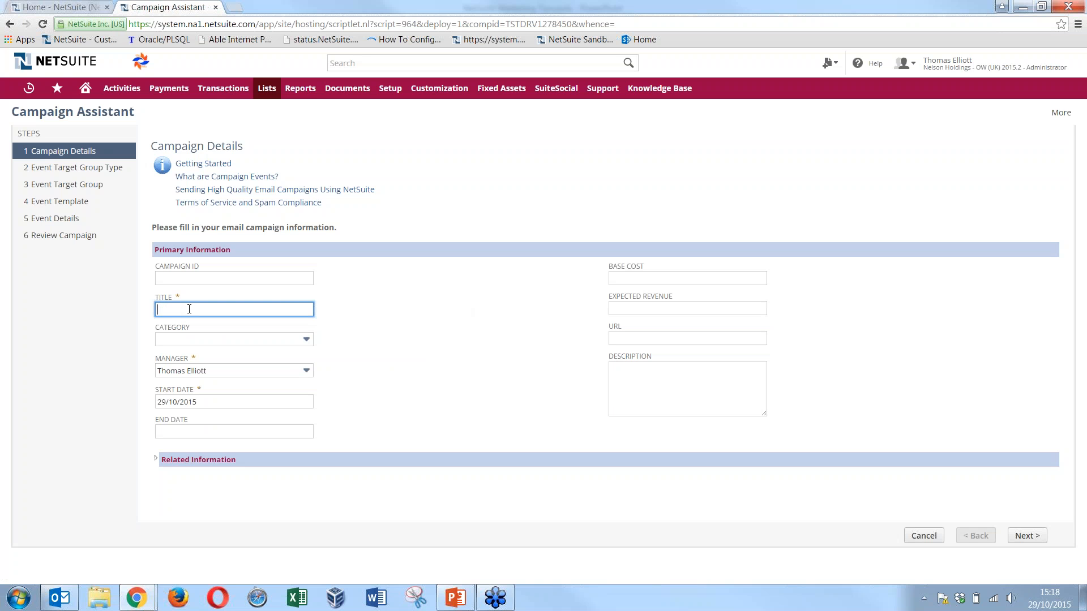
pyautogui.write('Marketing Campaign 1')
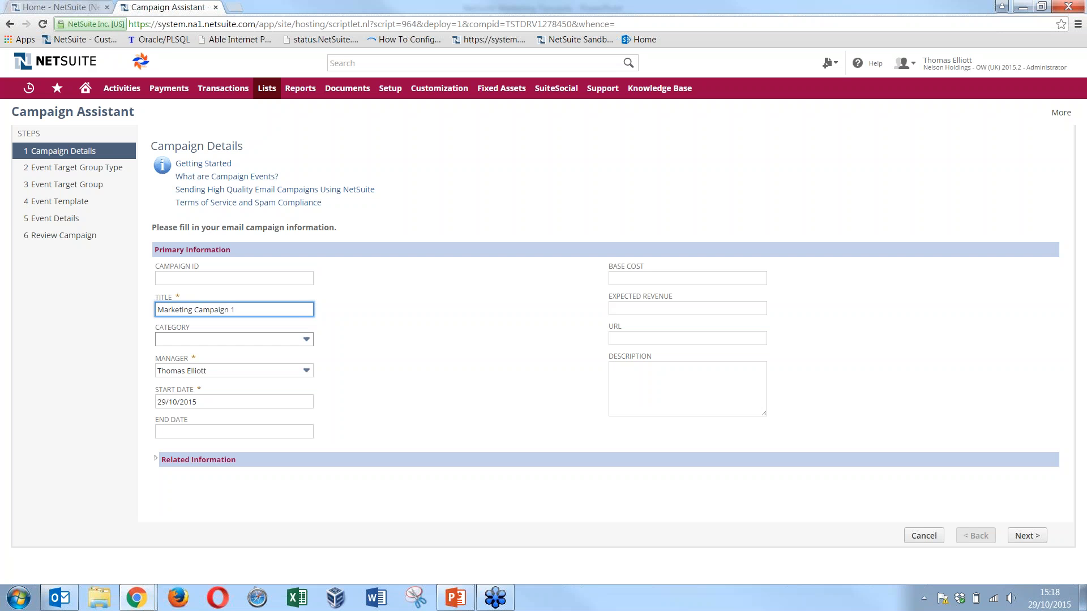
pyautogui.click(306, 340)
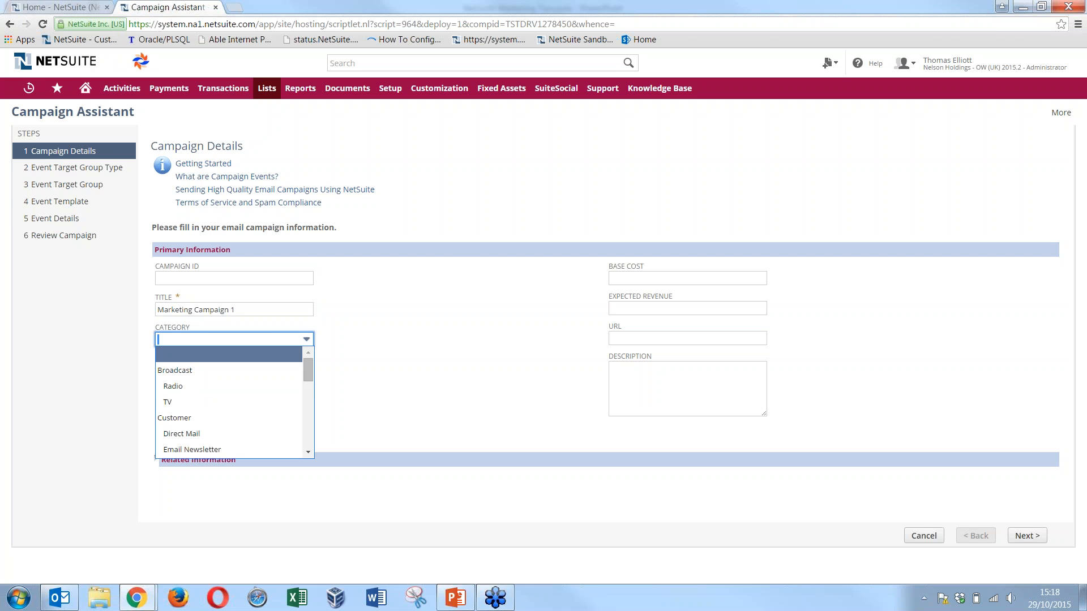
pyautogui.click(464, 367)
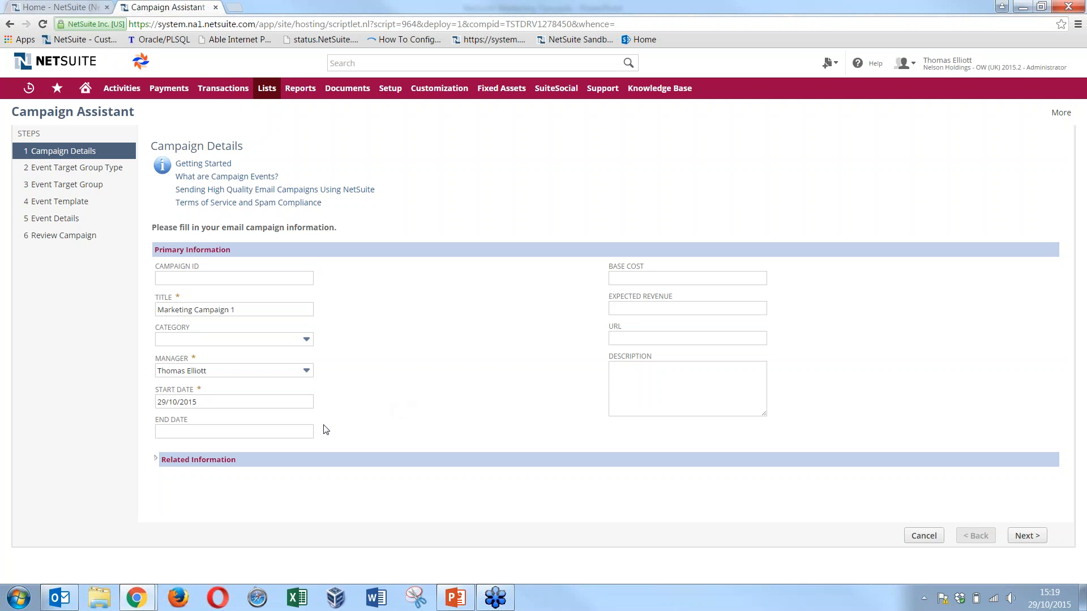
# Step: Set the campaign's base cost to 500 and its expected revenue to 1000
pyautogui.click(633, 274)
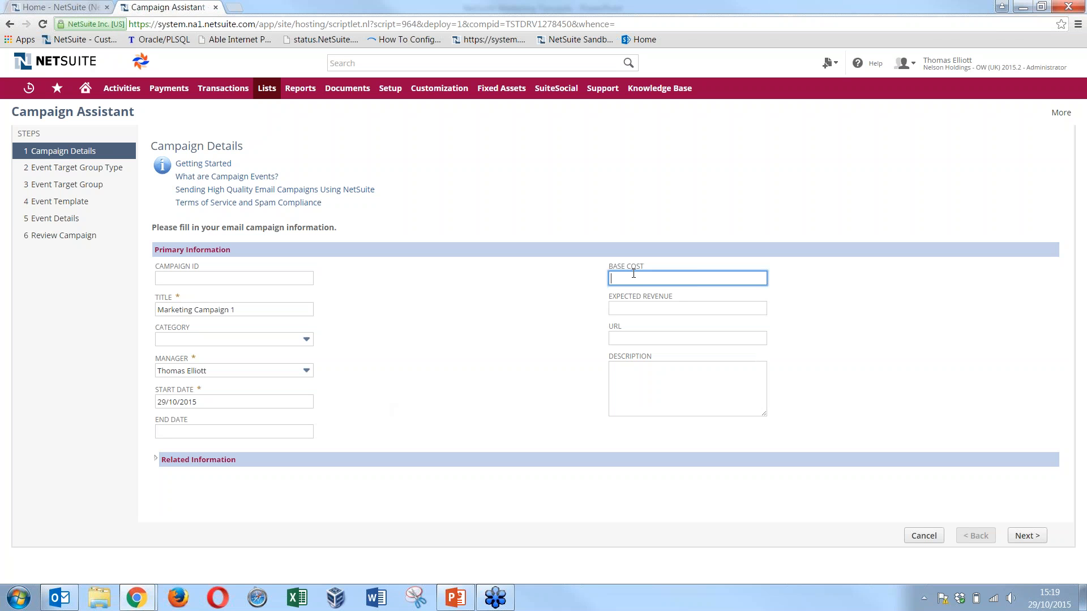
pyautogui.write('500')
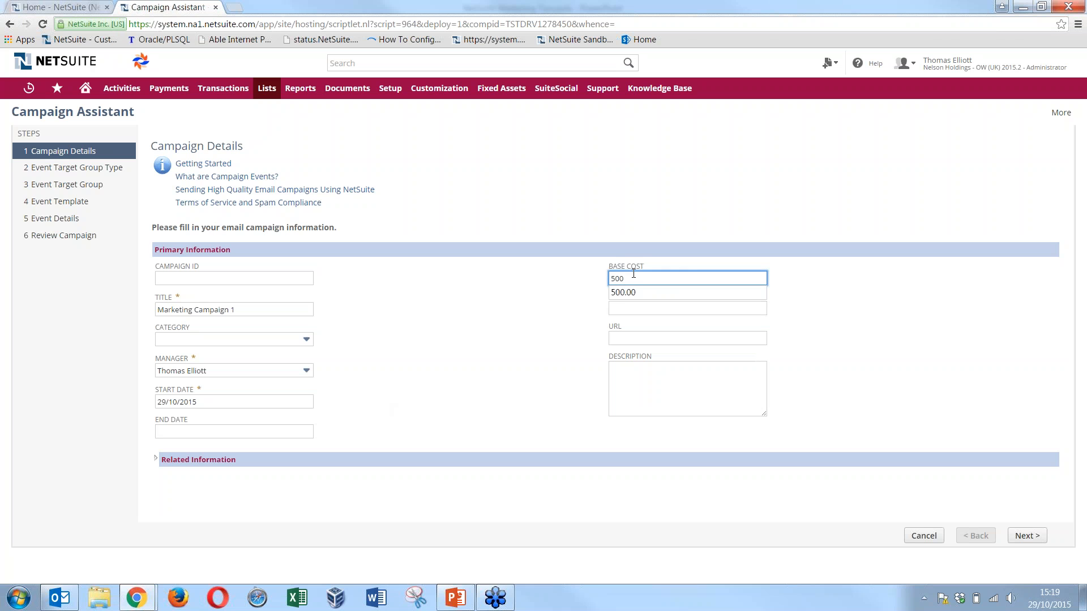
pyautogui.click(559, 308)
pyautogui.click(631, 311)
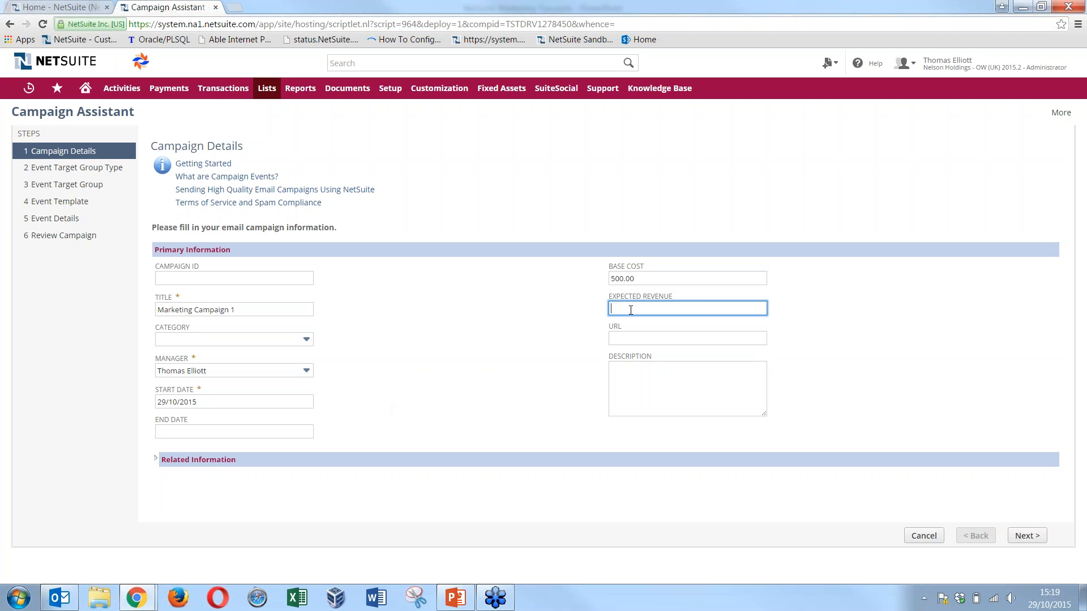
pyautogui.write('1000')
pyautogui.click(519, 317)
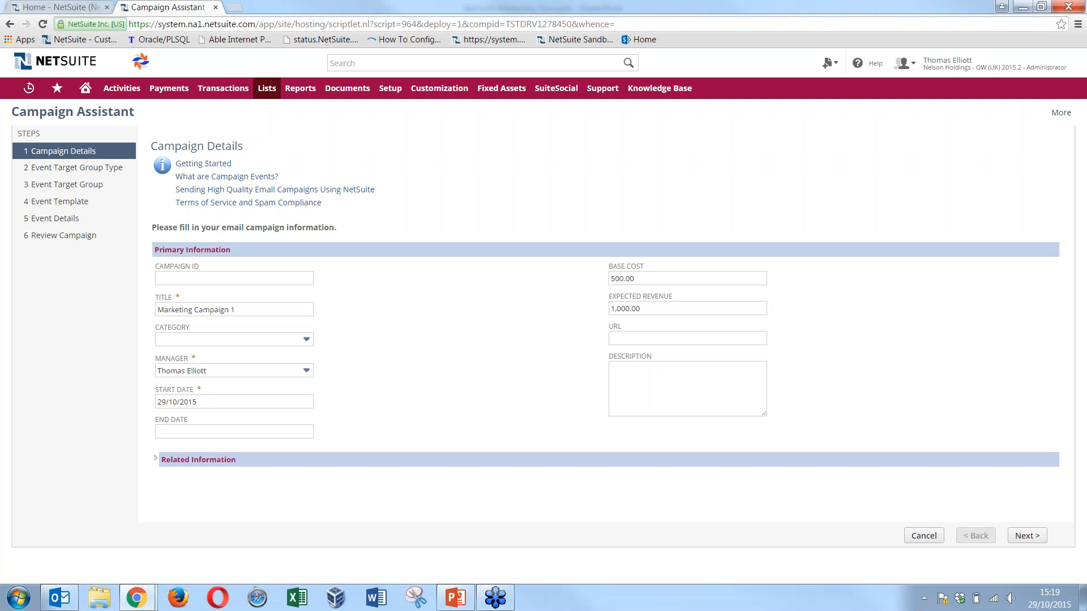
# Step: Open the Online Lead Form record from the online customer forms list and copy its publishable form URL
pyautogui.click(643, 334)
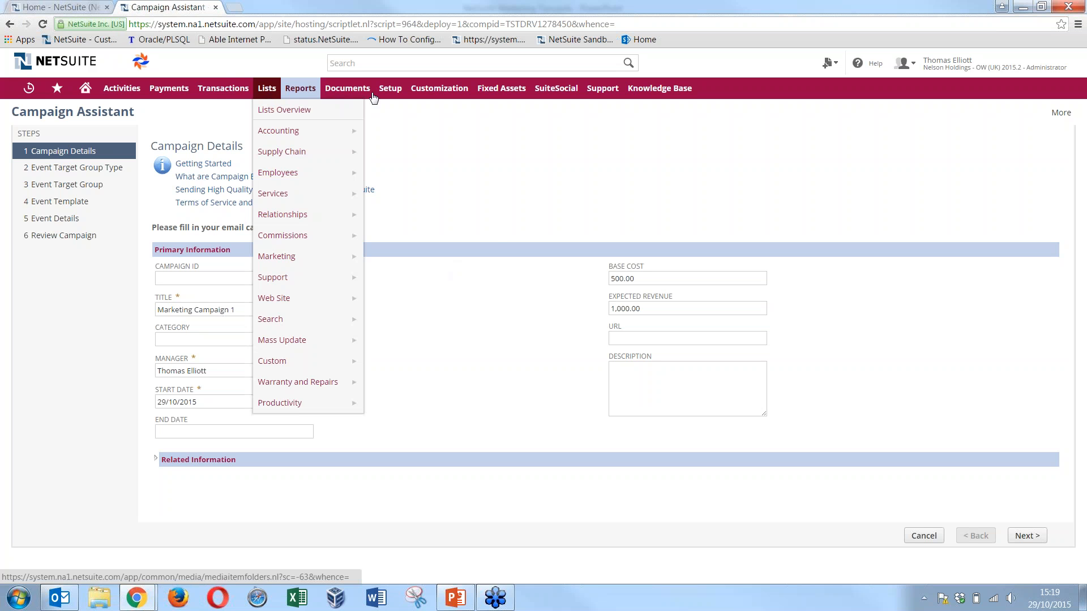
pyautogui.moveTo(388, 91)
pyautogui.moveTo(426, 216)
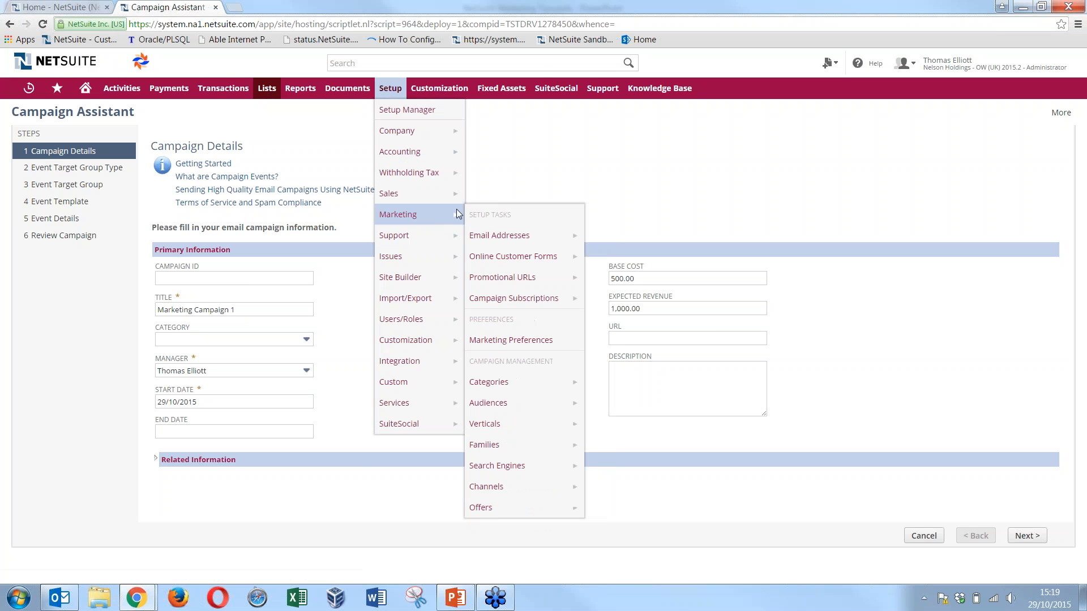
pyautogui.click(513, 257)
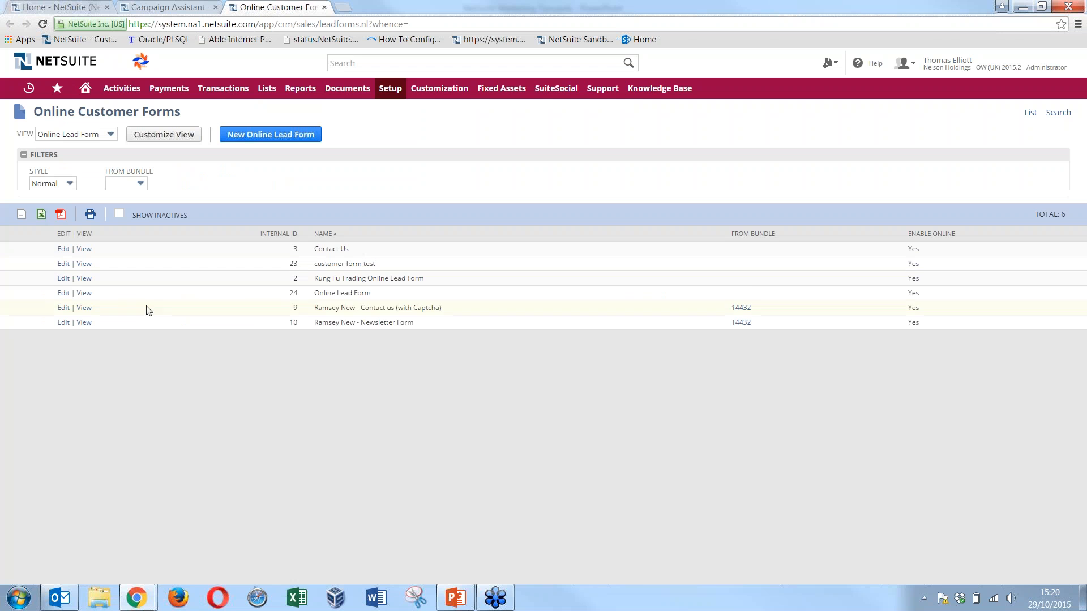
pyautogui.click(87, 293)
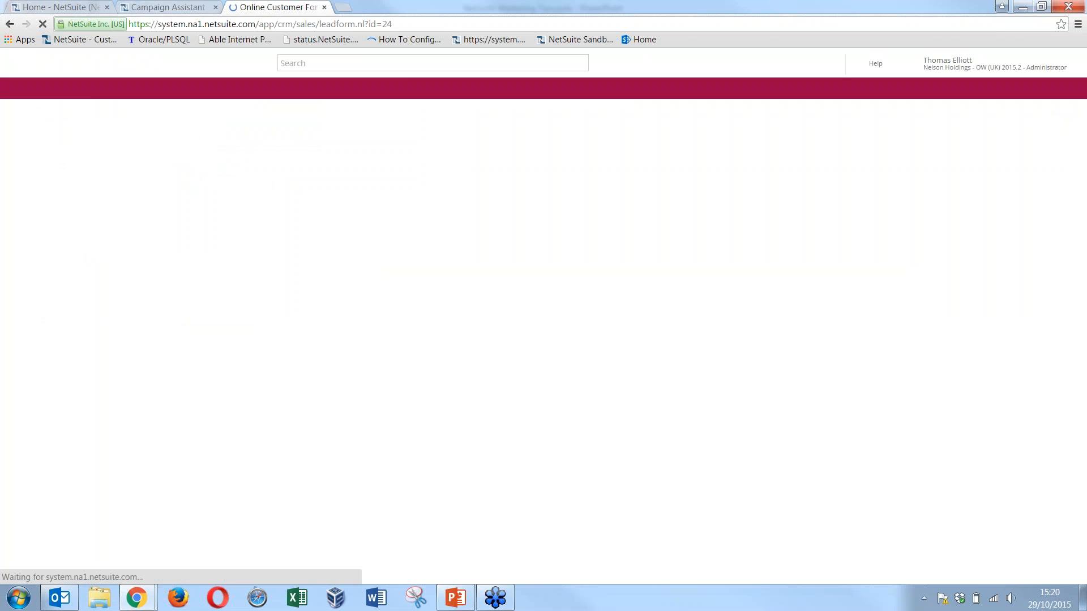
pyautogui.click(392, 230)
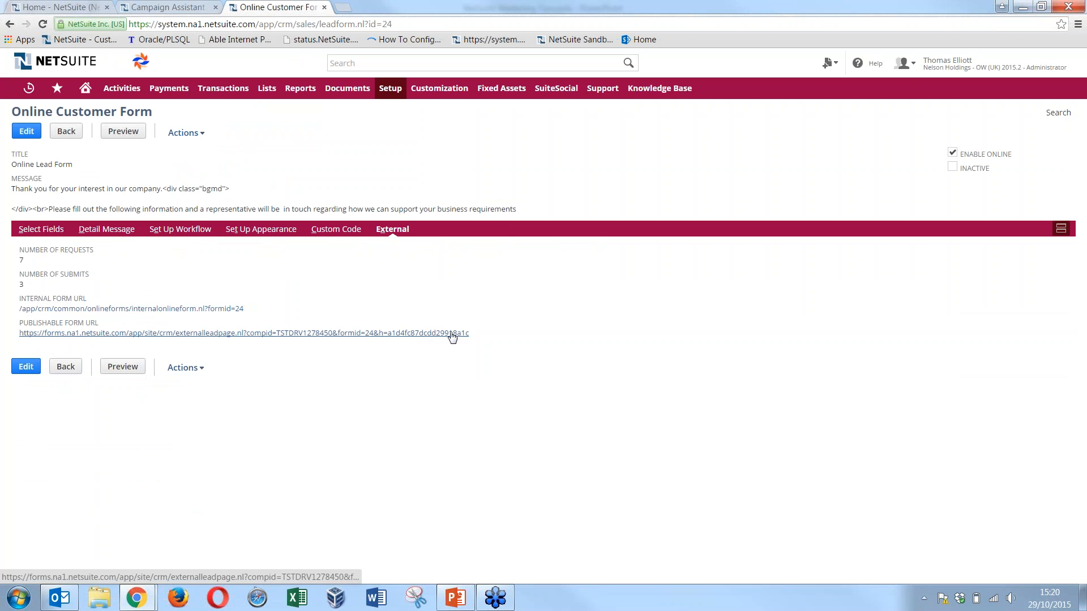
pyautogui.moveTo(475, 336); pyautogui.dragTo(17, 336)
pyautogui.hotkey('ctrl', 'c')
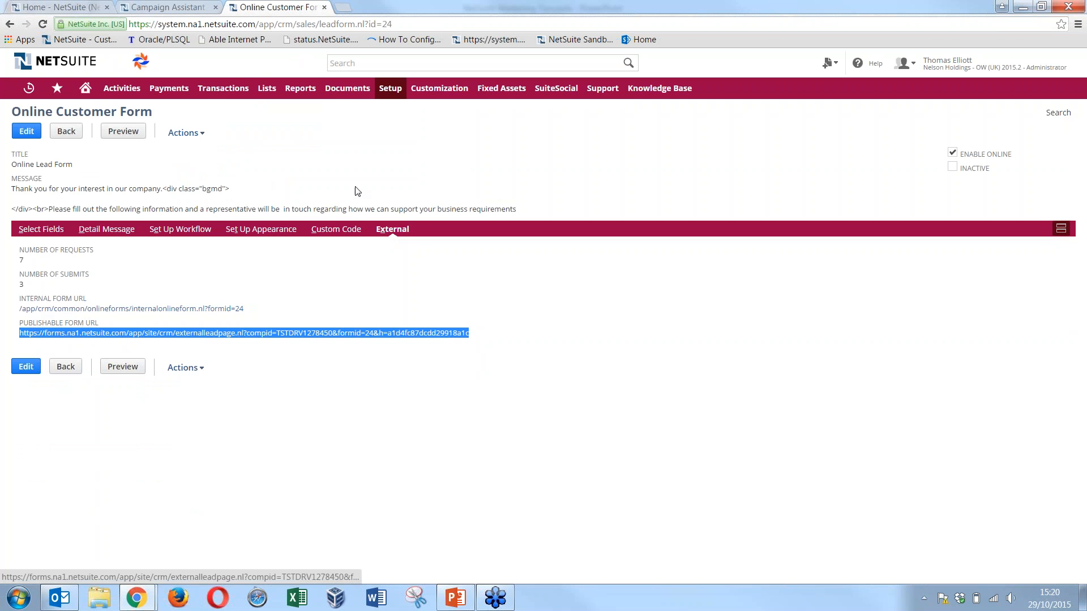
# Step: Return to the Campaign Assistant and paste the copied form link as the campaign's URL
pyautogui.click(168, 7)
pyautogui.click(621, 340)
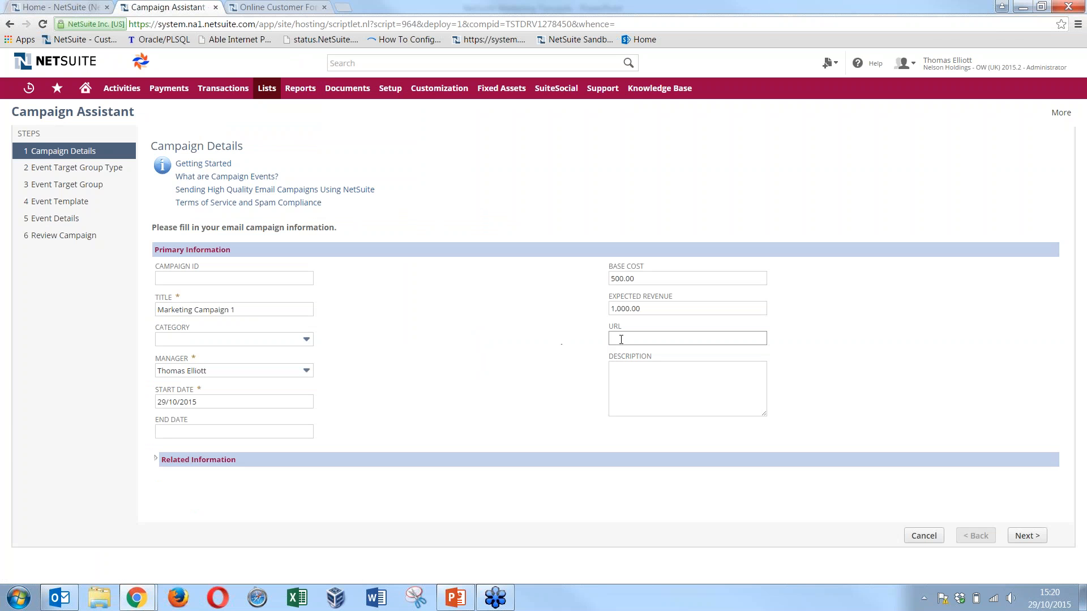
pyautogui.hotkey('ctrl', 'v')
pyautogui.click(636, 381)
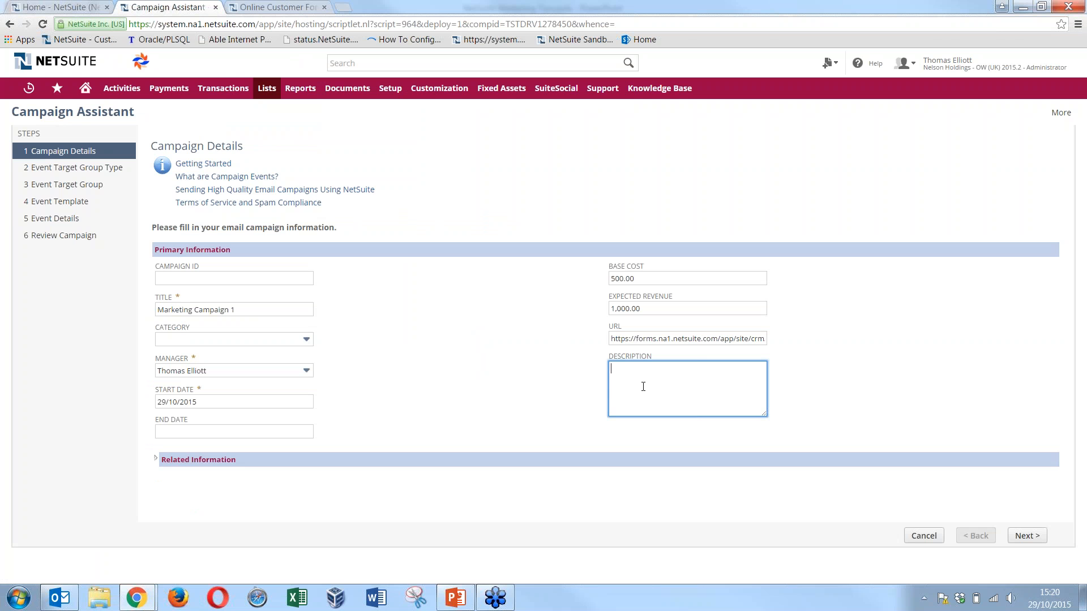
# Step: Continue to the target group type and choose a new dynamic target group with Customer as the member type
pyautogui.click(1022, 543)
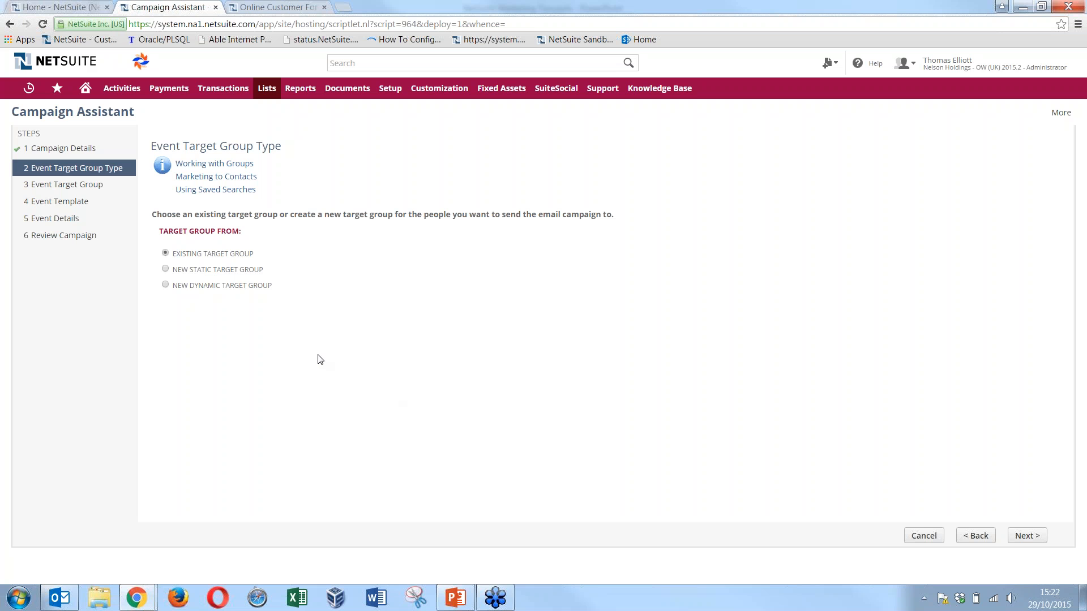
pyautogui.click(165, 284)
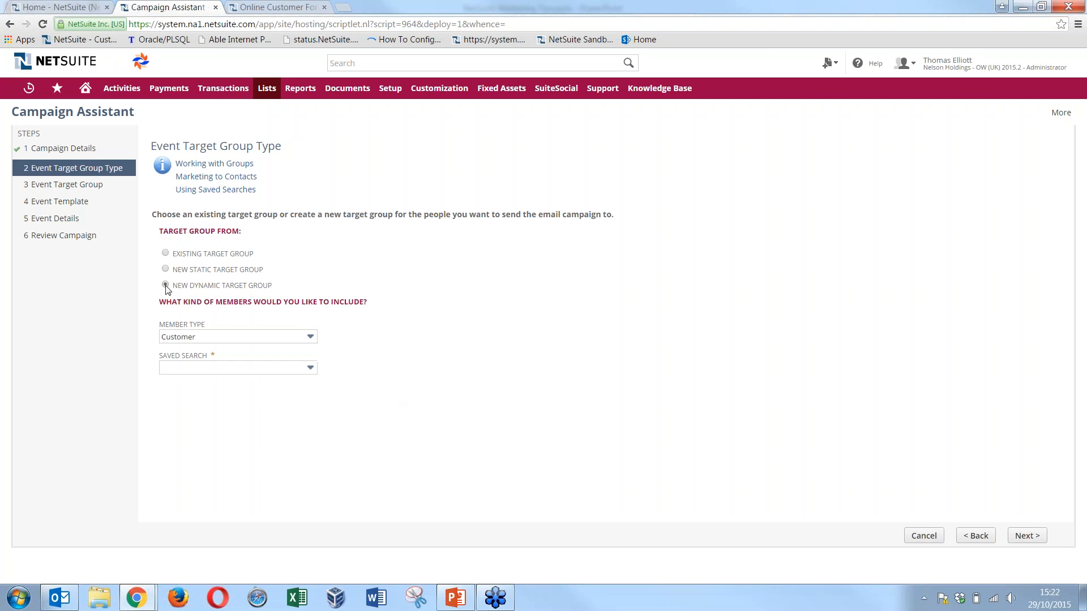
pyautogui.click(195, 340)
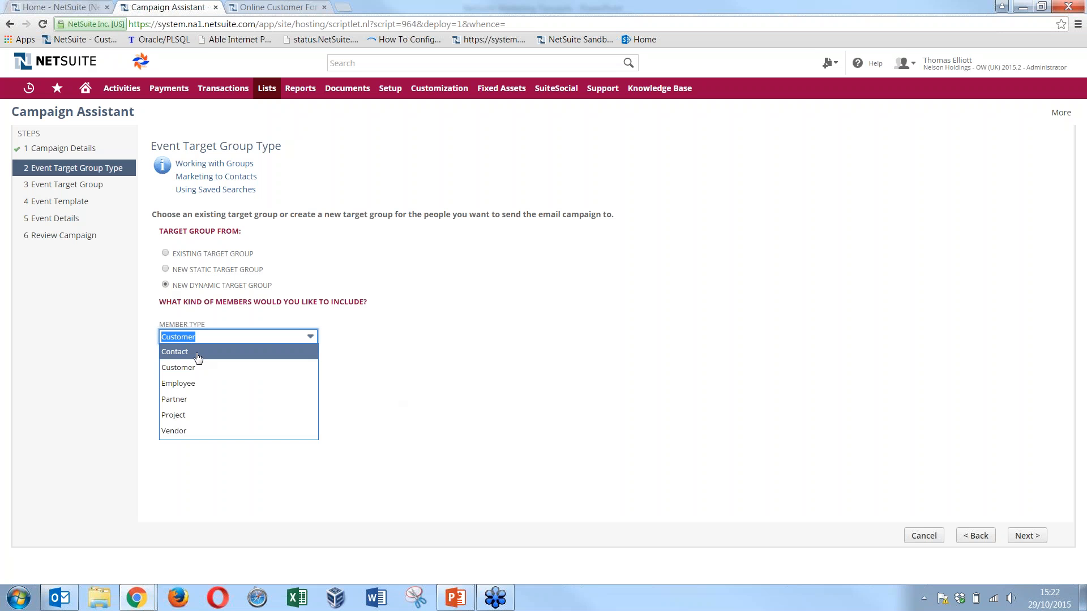
pyautogui.click(194, 369)
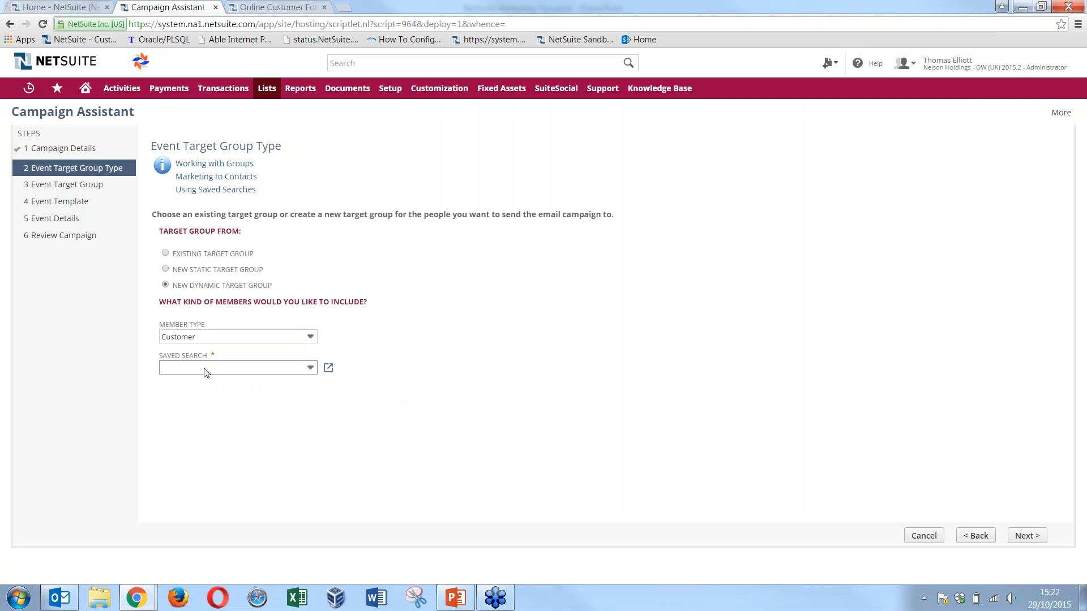
# Step: Base the dynamic group on the Computer Hardware/Software Customers (Private) saved search and continue to the target group details
pyautogui.click(205, 370)
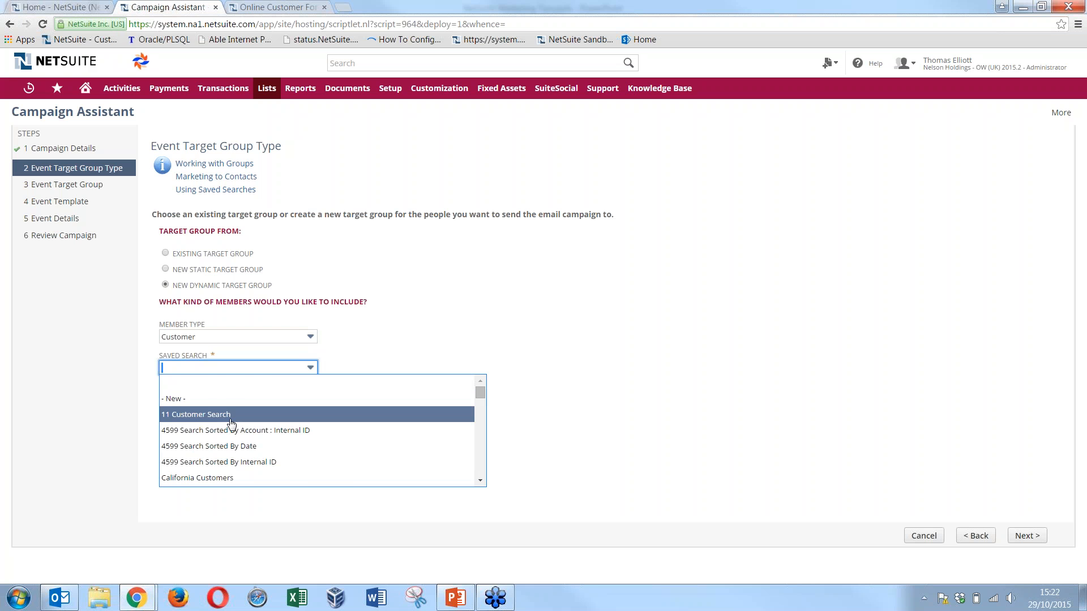
pyautogui.scroll(-2, 232, 422)
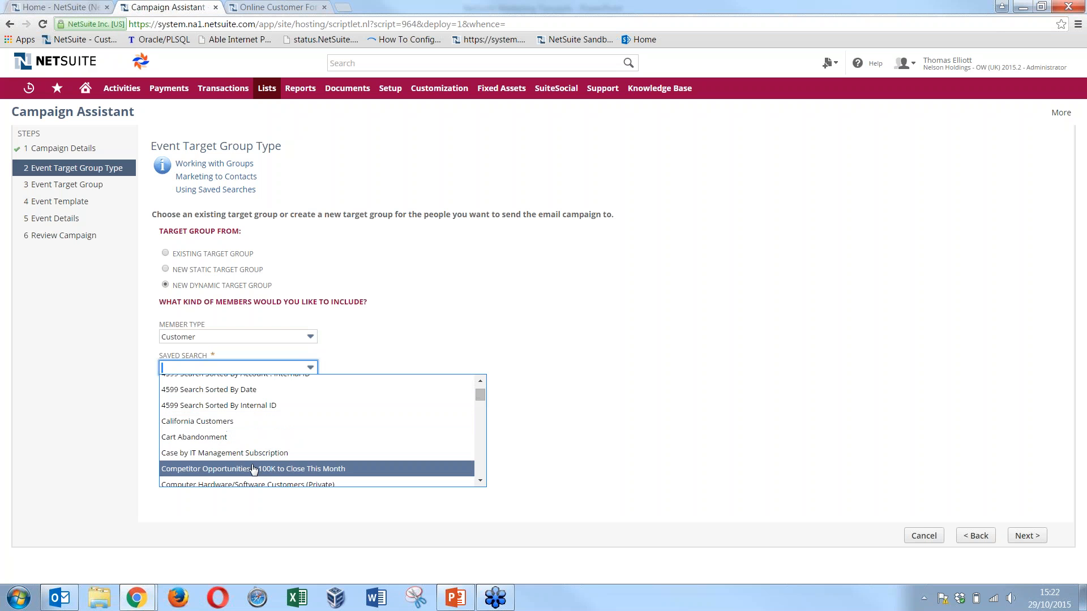
pyautogui.scroll(-2, 251, 461)
pyautogui.click(256, 430)
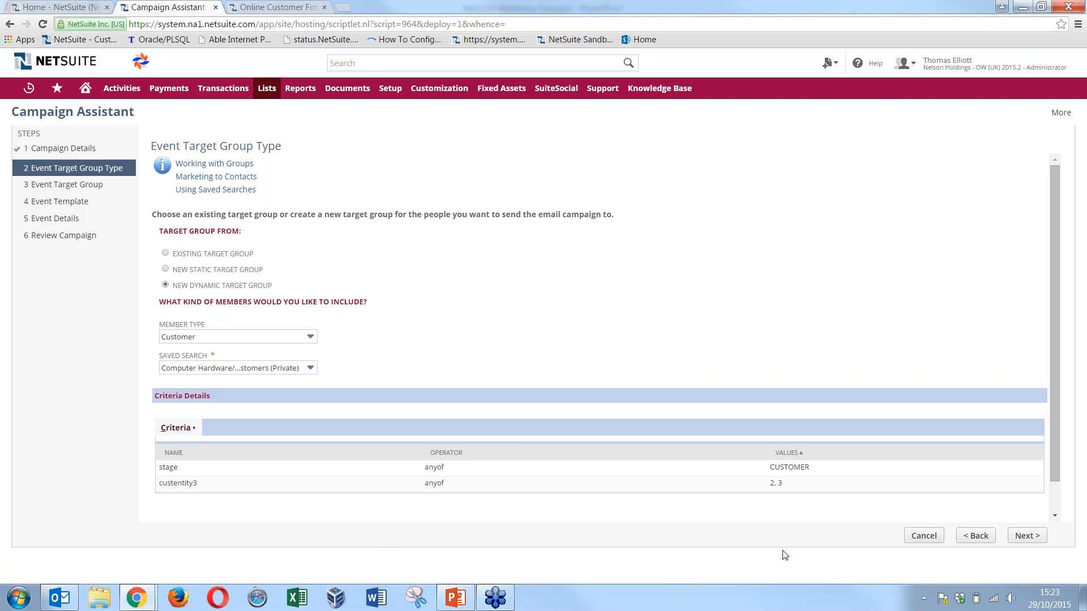
pyautogui.click(1017, 539)
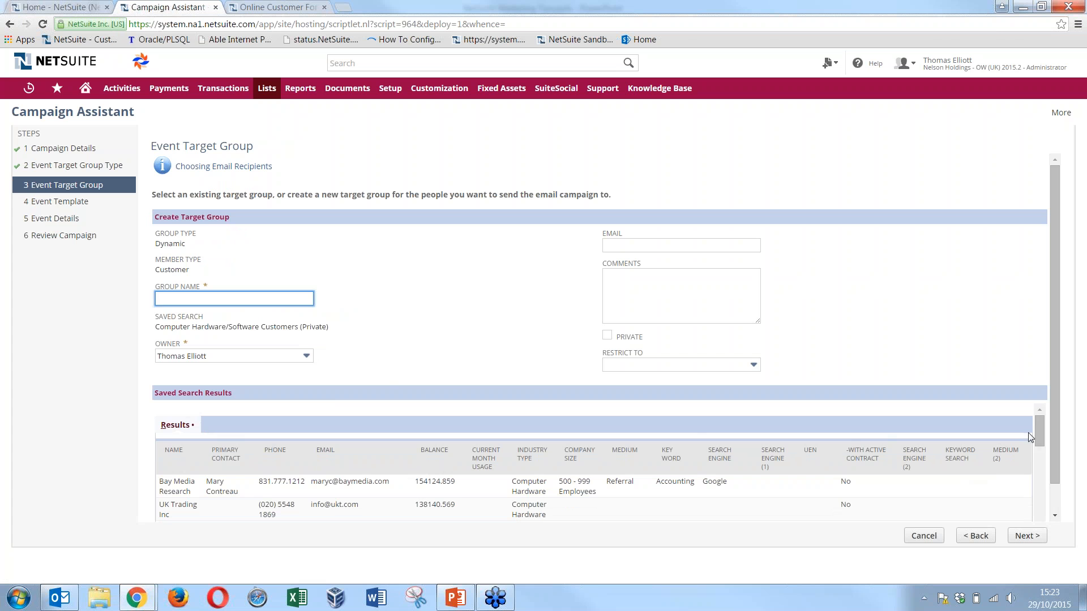
# Step: Name the target group "Marketing Group 1" and try to continue to the event template
pyautogui.moveTo(1037, 432)
pyautogui.mouseDown()
pyautogui.moveTo(1028, 518)
pyautogui.moveTo(1016, 433)
pyautogui.mouseUp()
pyautogui.write('Marketing Group 1')
pyautogui.click(1015, 538)
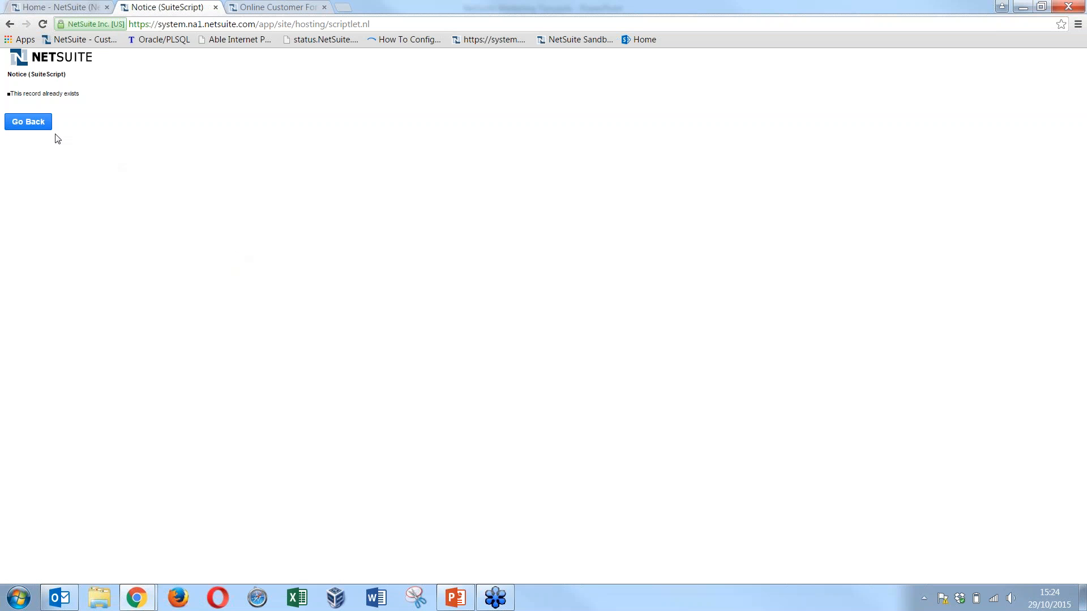
# Step: Go back to the target group details, rename the group "Marketing Group 2", continue to the event template and dismiss the mail notification
pyautogui.click(46, 123)
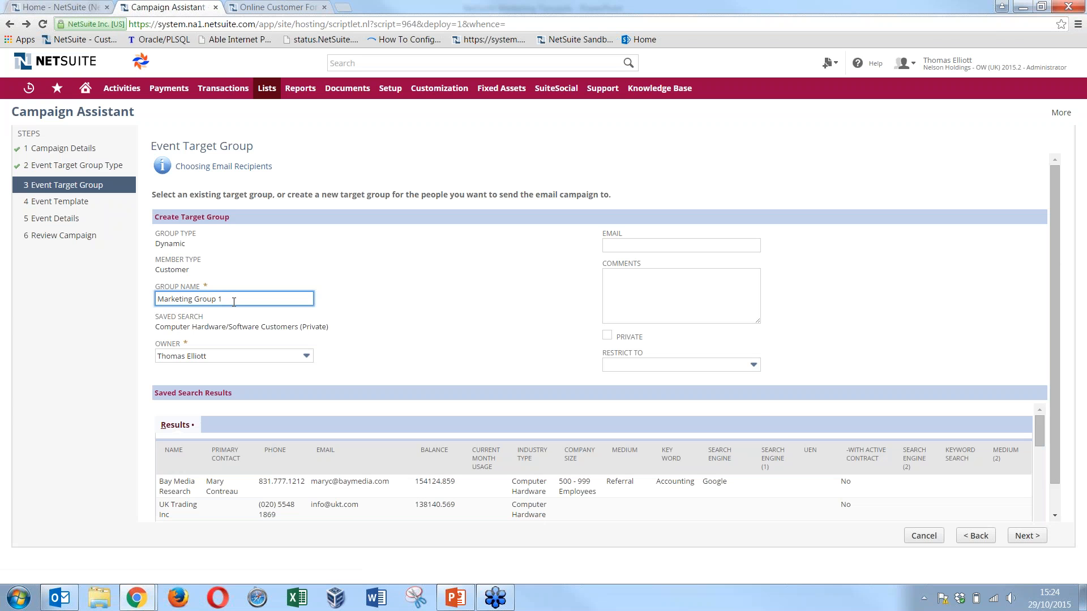
pyautogui.press('BackSpace')
pyautogui.write('2')
pyautogui.click(1027, 535)
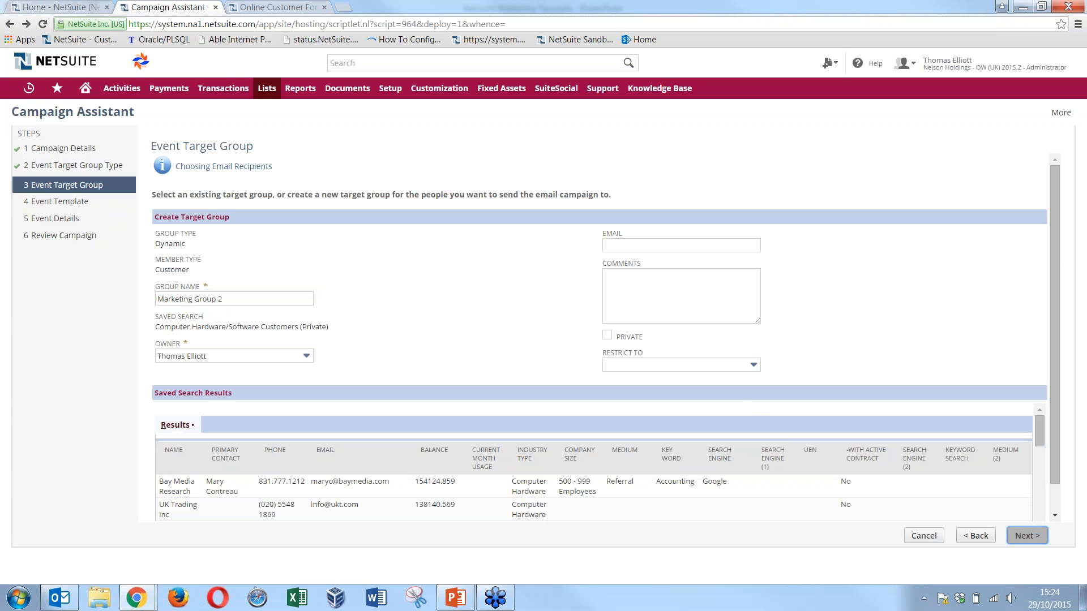
pyautogui.click(590, 112)
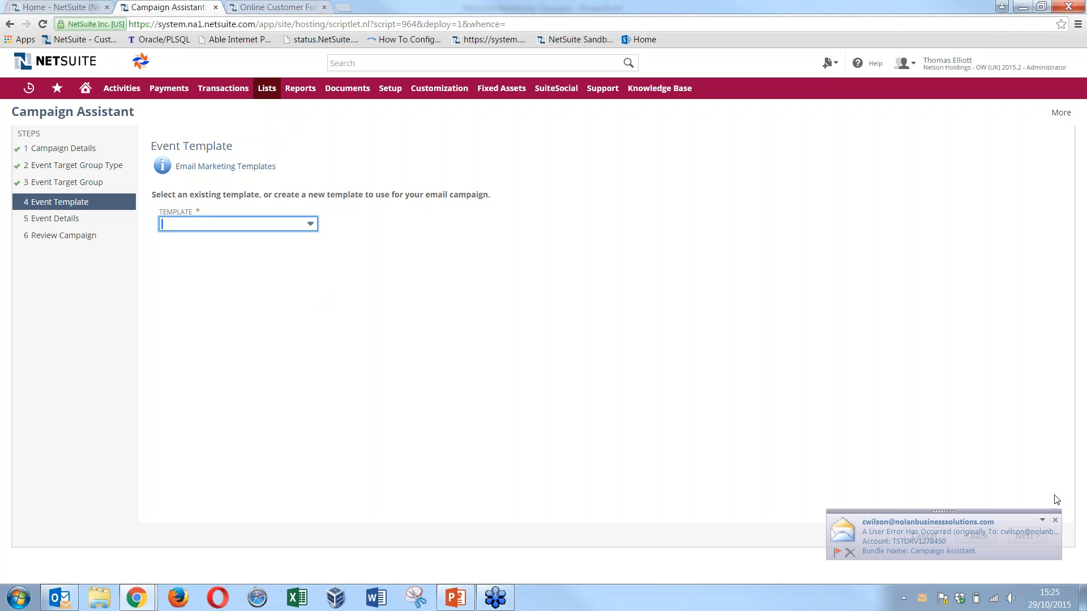
pyautogui.click(1055, 520)
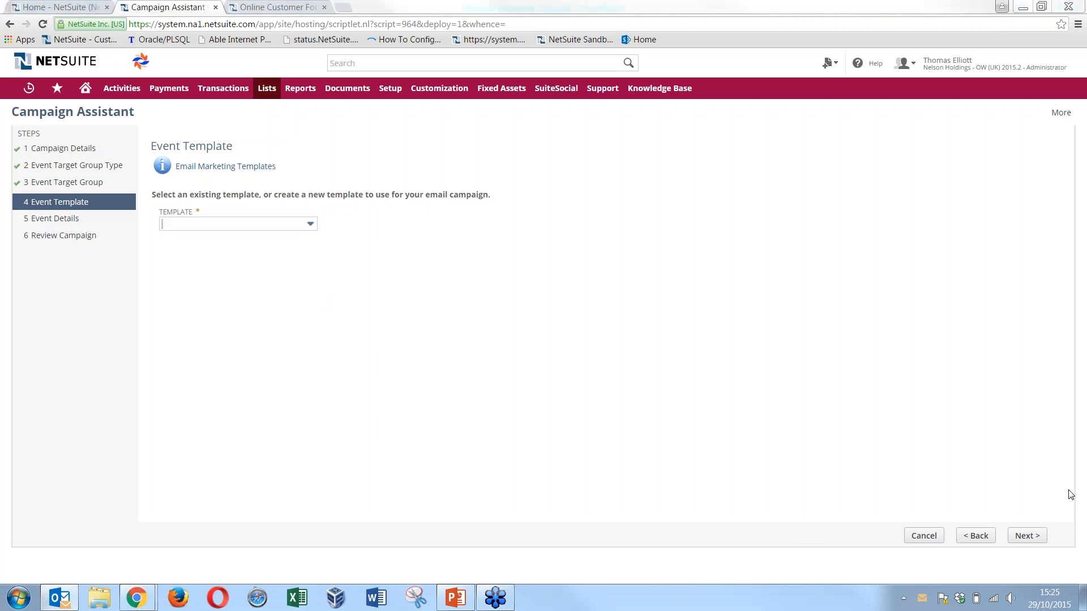
# Step: Start a new campaign email template and set its content to come from the text editor
pyautogui.click(288, 226)
pyautogui.click(226, 259)
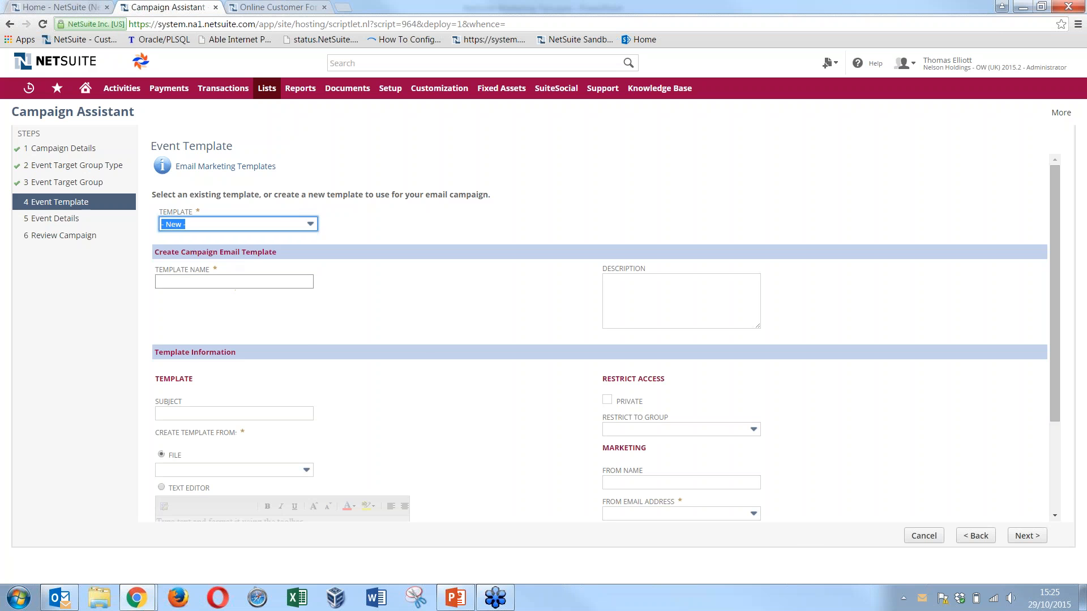
pyautogui.click(436, 331)
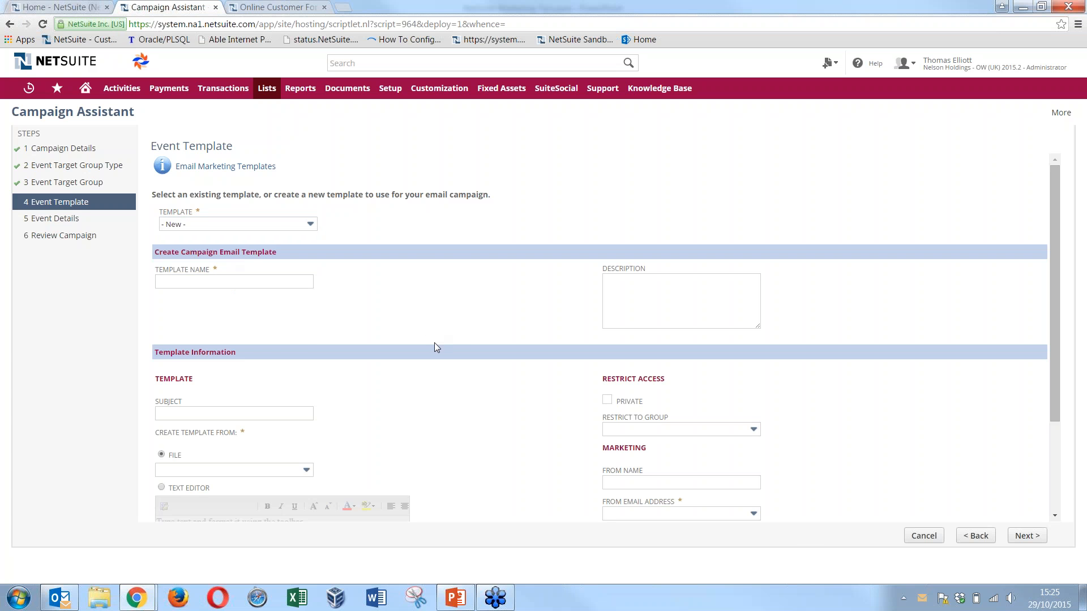
pyautogui.scroll(-5, 363, 505)
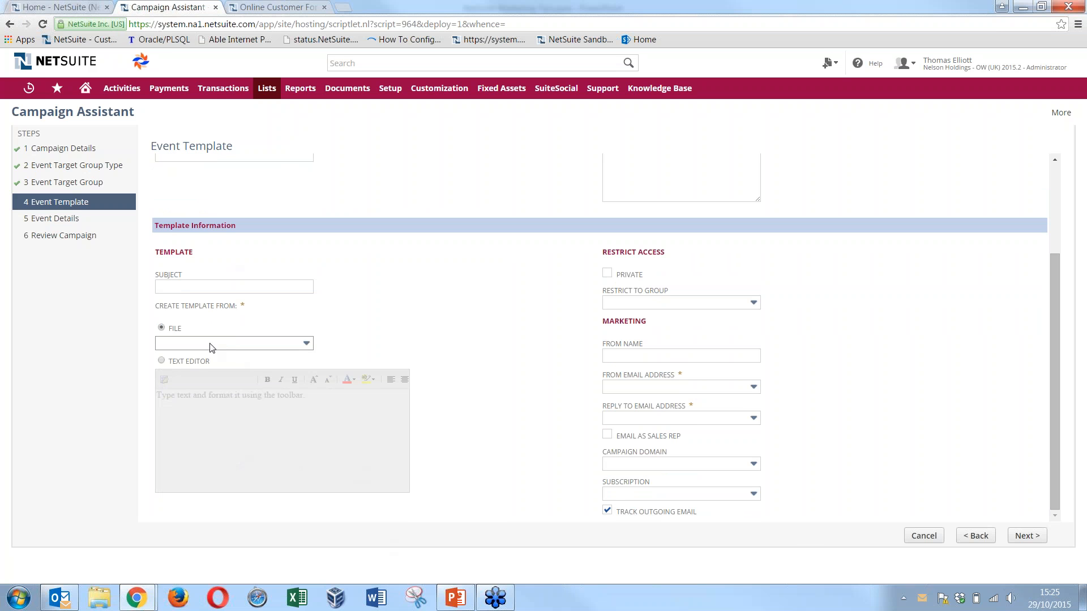
pyautogui.click(162, 361)
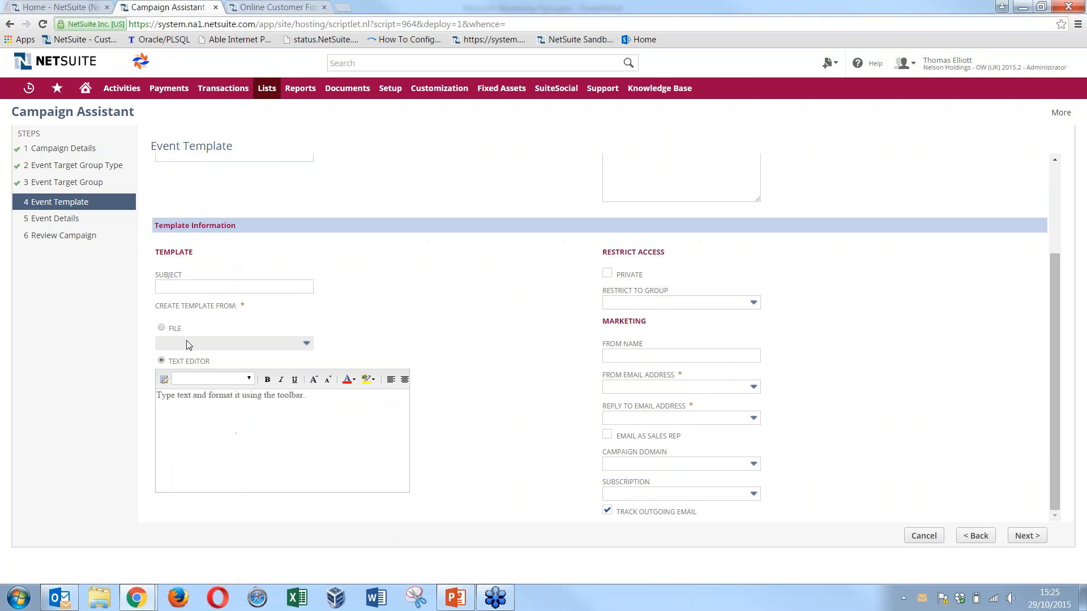
pyautogui.scroll(3, 193, 331)
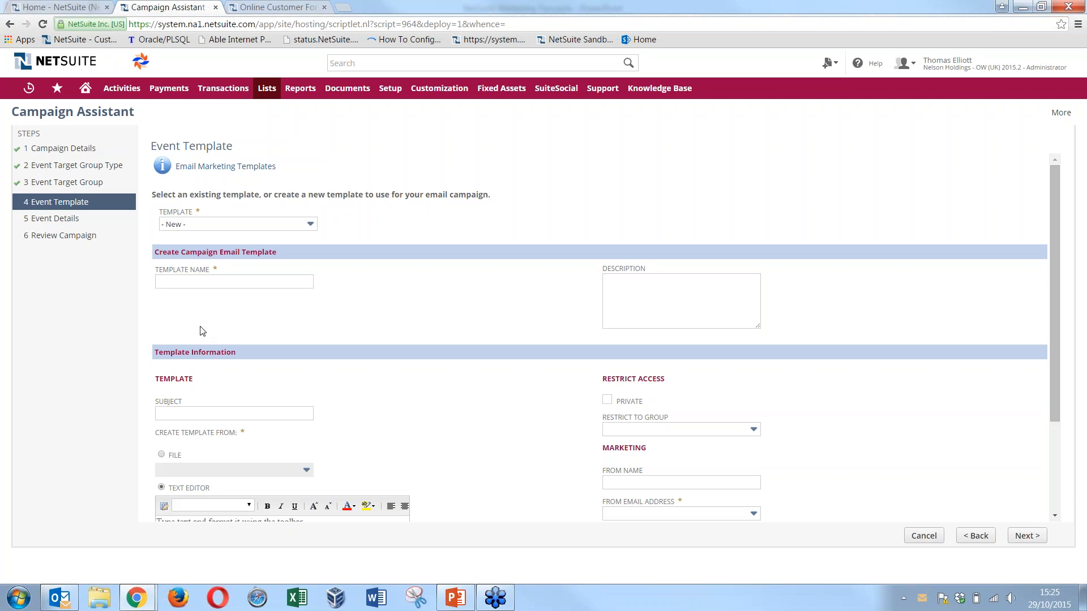
# Step: Select the existing "test" template for the campaign, look over its content, and continue to the event details
pyautogui.click(234, 225)
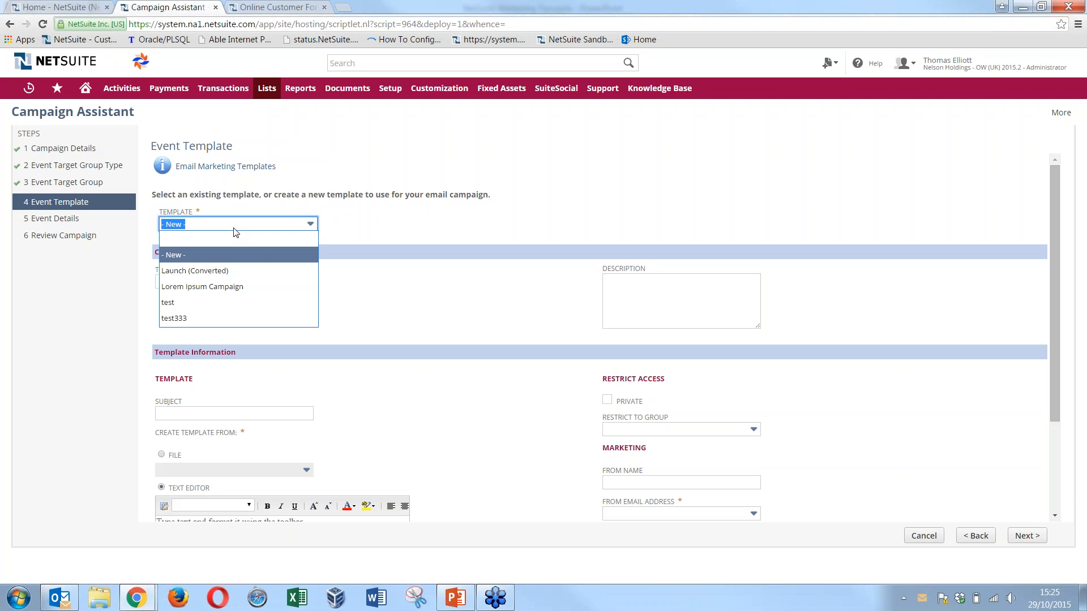
pyautogui.click(201, 303)
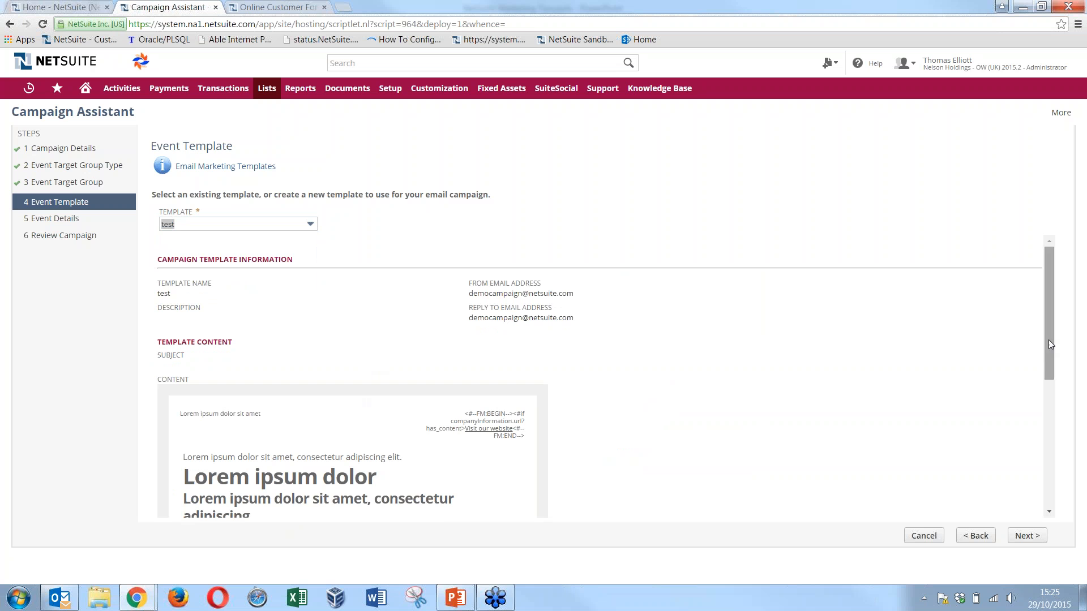
pyautogui.moveTo(1048, 340)
pyautogui.mouseDown()
pyautogui.moveTo(1054, 457)
pyautogui.moveTo(1043, 339)
pyautogui.mouseUp()
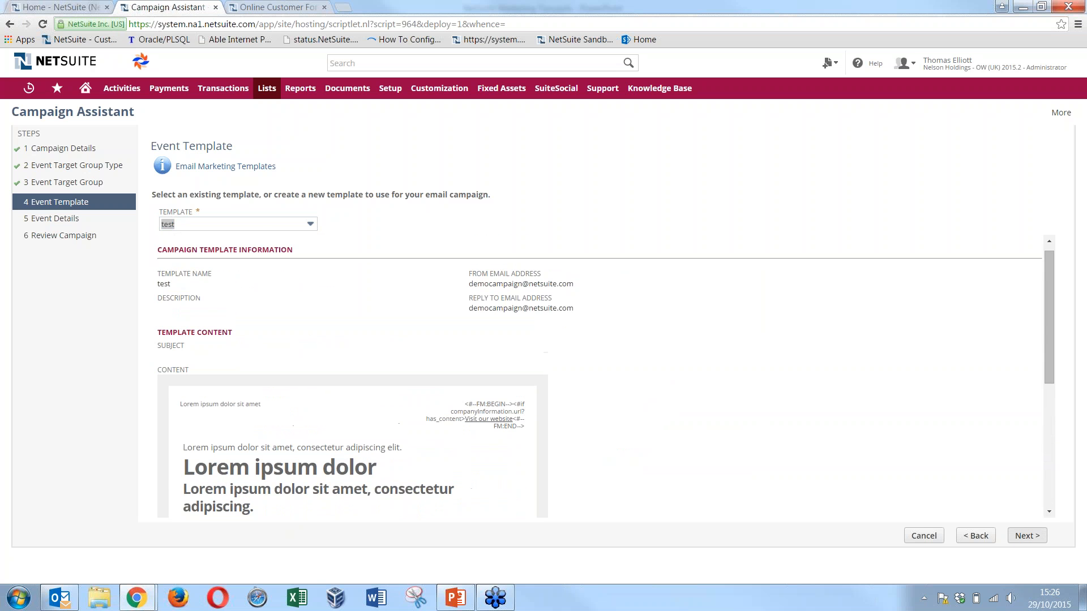
pyautogui.click(1023, 538)
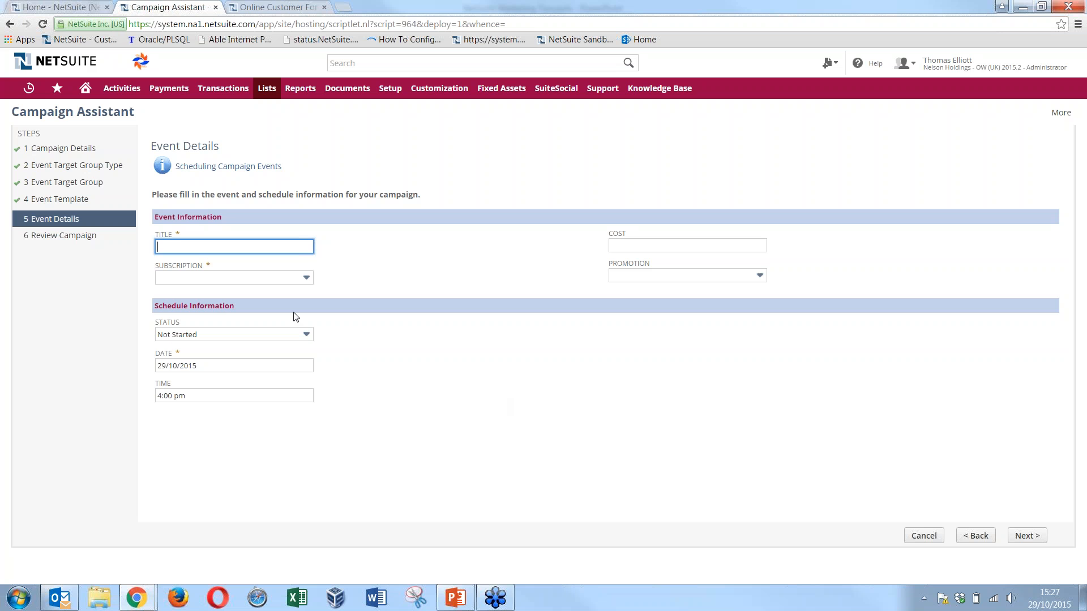
# Step: Title the event "Email Event 1", assign the Marketing subscription, and set its cost to 100
pyautogui.write('Email Event 1')
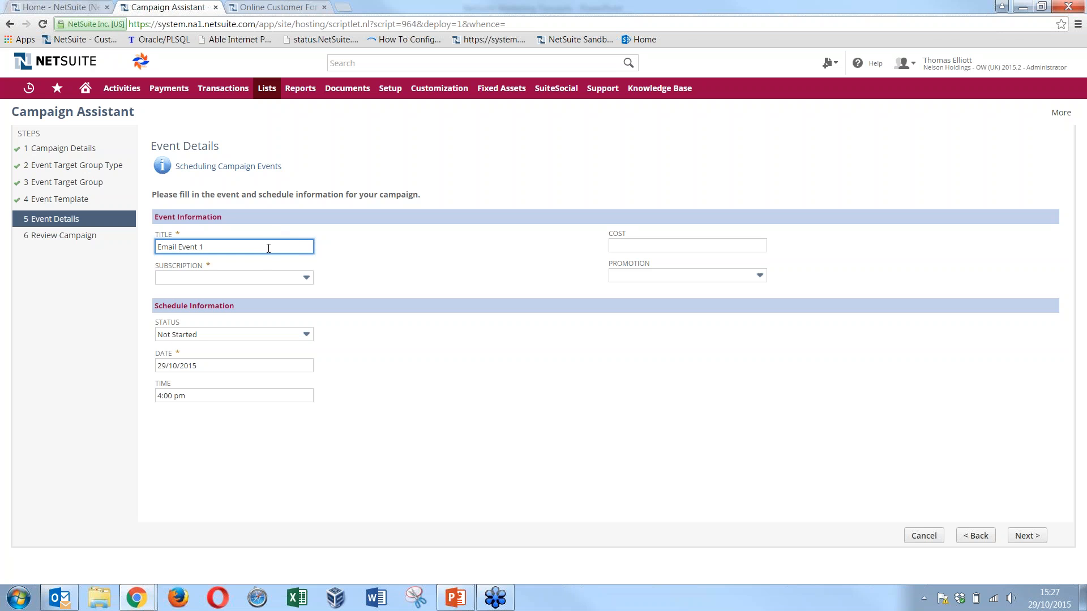
pyautogui.click(233, 276)
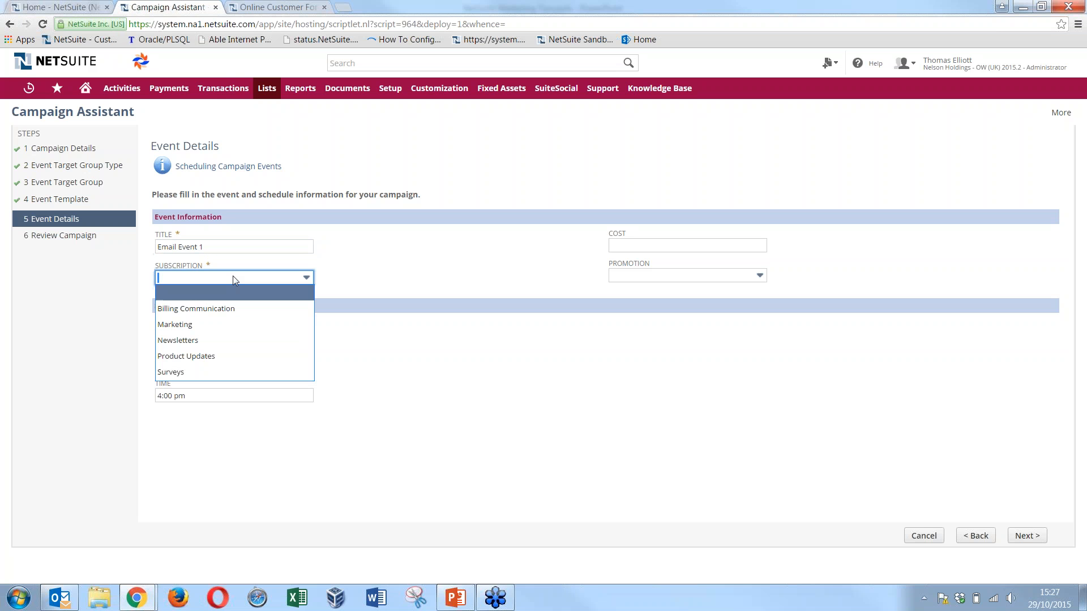
pyautogui.click(223, 330)
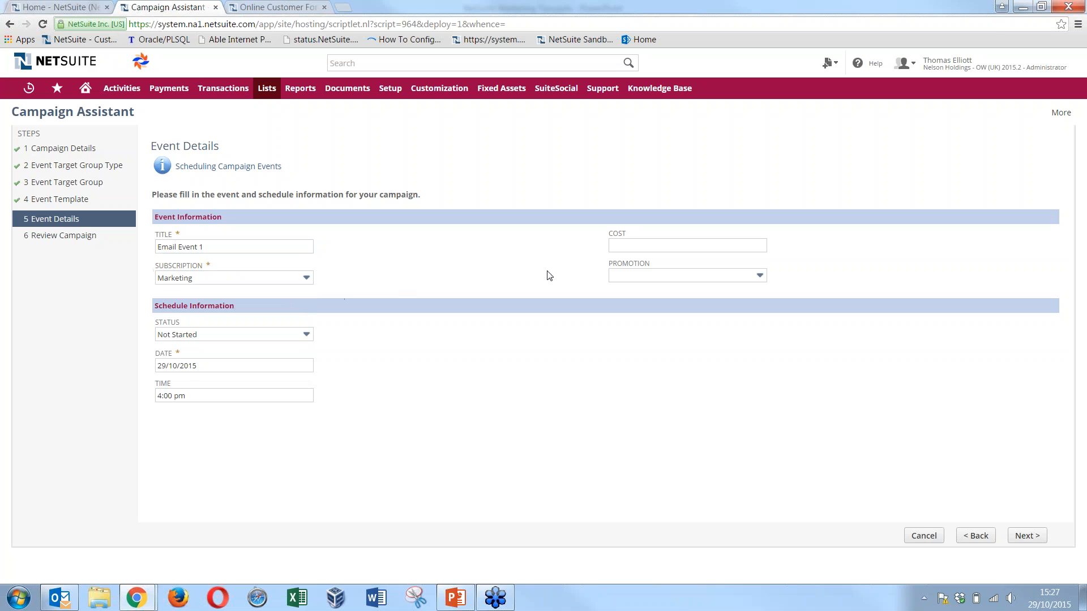
pyautogui.click(618, 247)
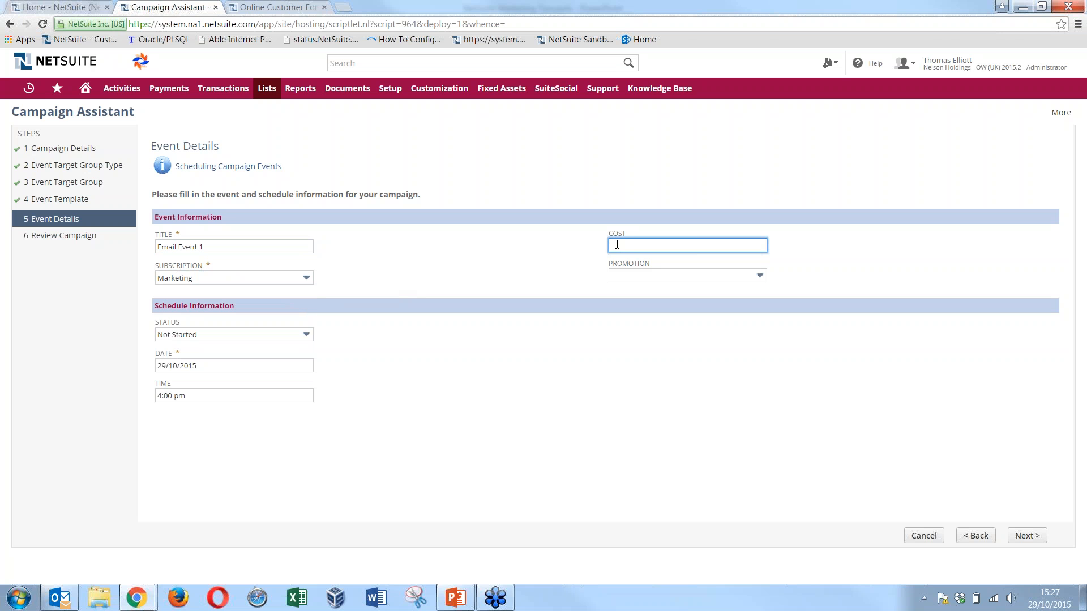
pyautogui.write('100')
# Step: Set the event's status to Execute and continue to the campaign review
pyautogui.click(226, 336)
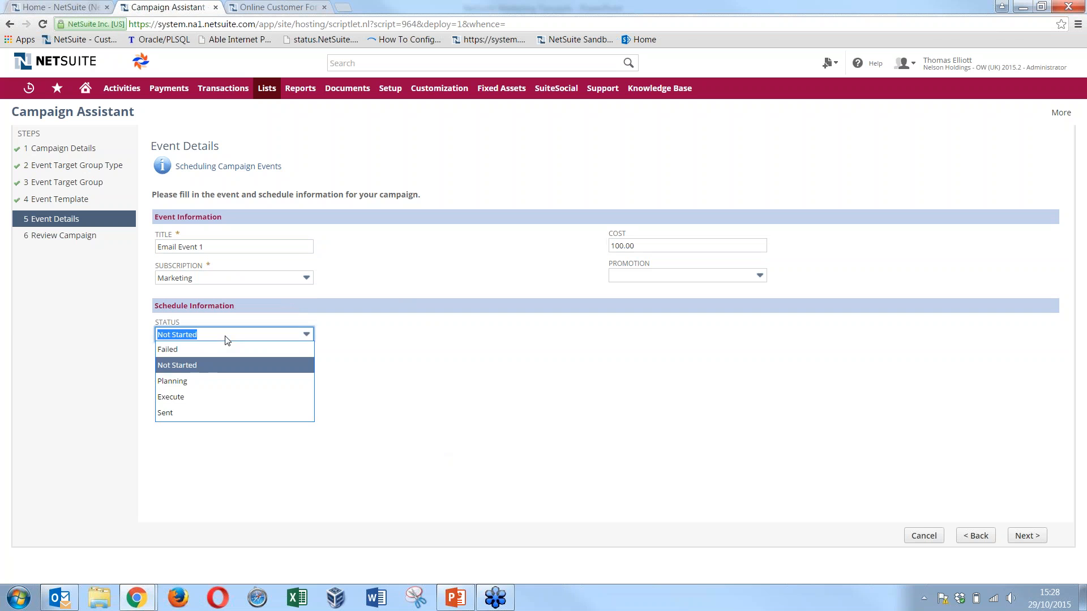
pyautogui.click(220, 396)
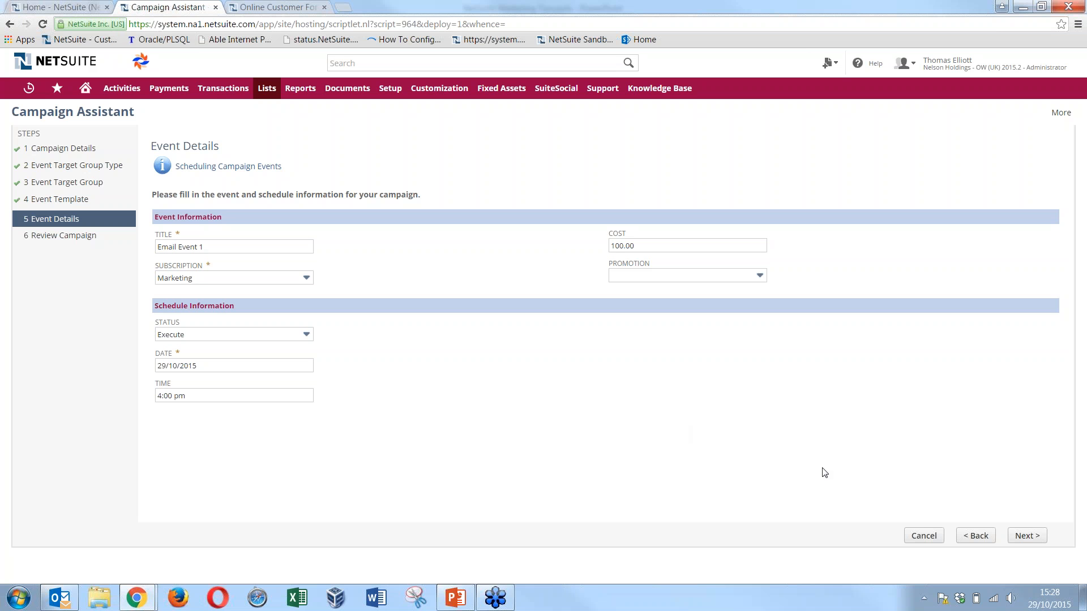
pyautogui.click(1034, 537)
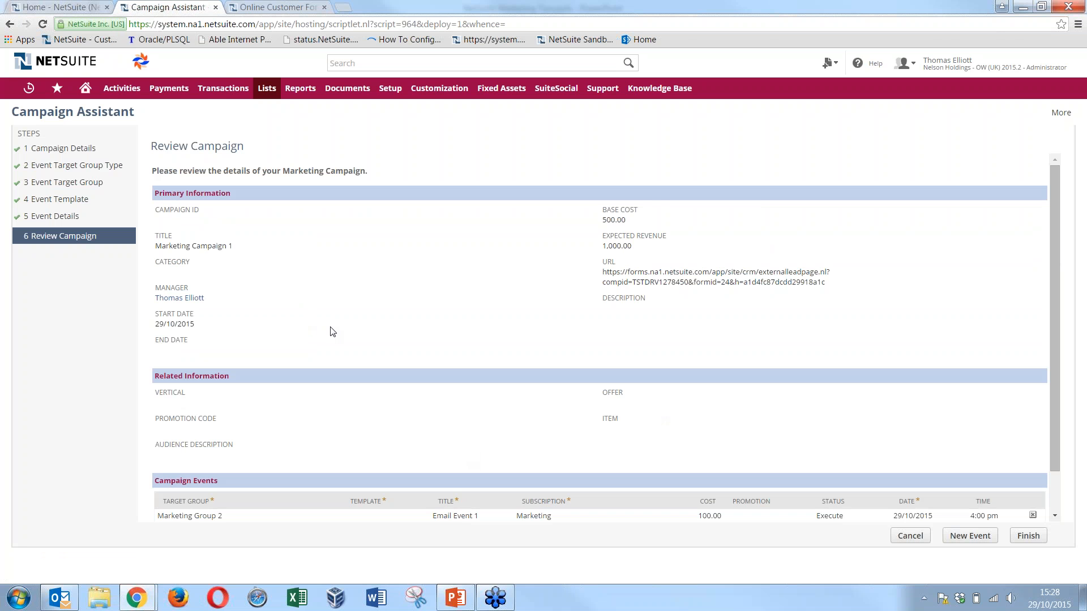
# Step: Review the campaign details and events, then finish the assistant and confirm creating the marketing campaign
pyautogui.scroll(-1, 382, 352)
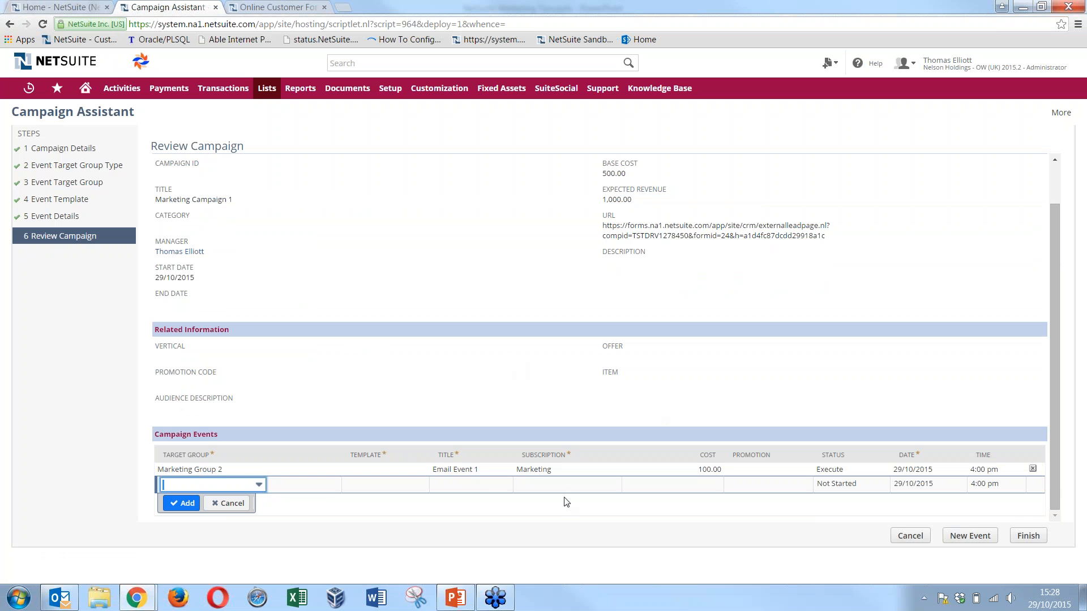
pyautogui.click(1029, 535)
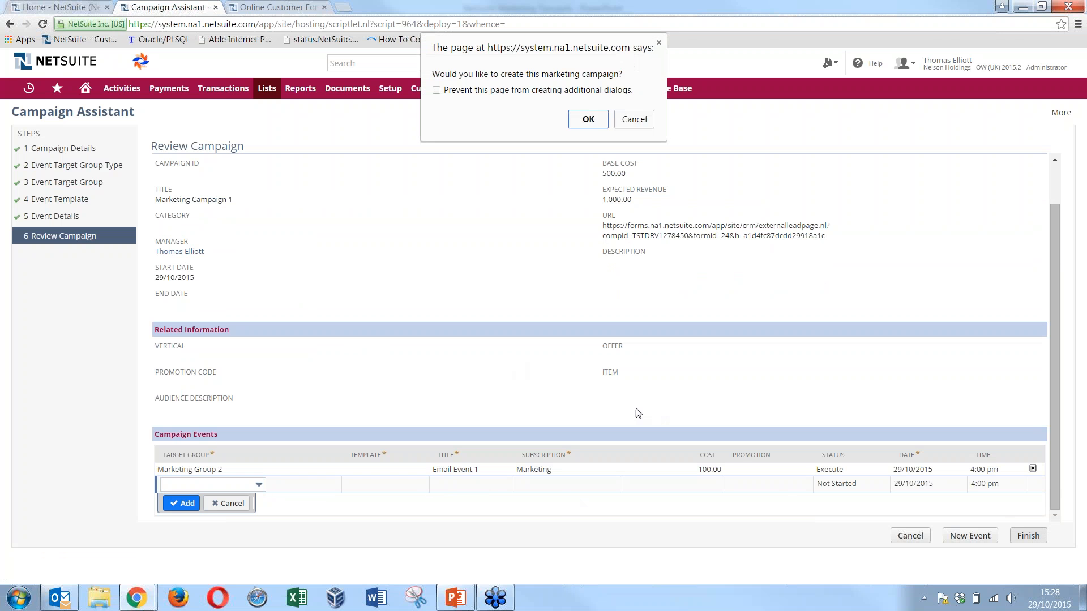
pyautogui.click(580, 122)
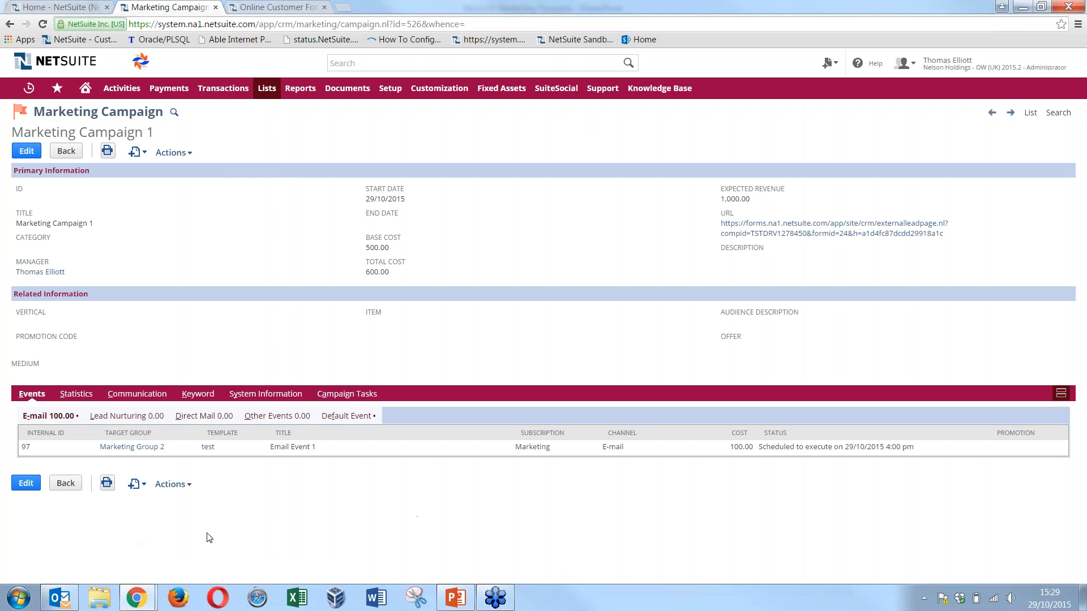
# Step: Switch to PowerPoint, start the NetSuite Marketing Tips slide show from the beginning, and swap presenter view with the slide show
pyautogui.click(462, 602)
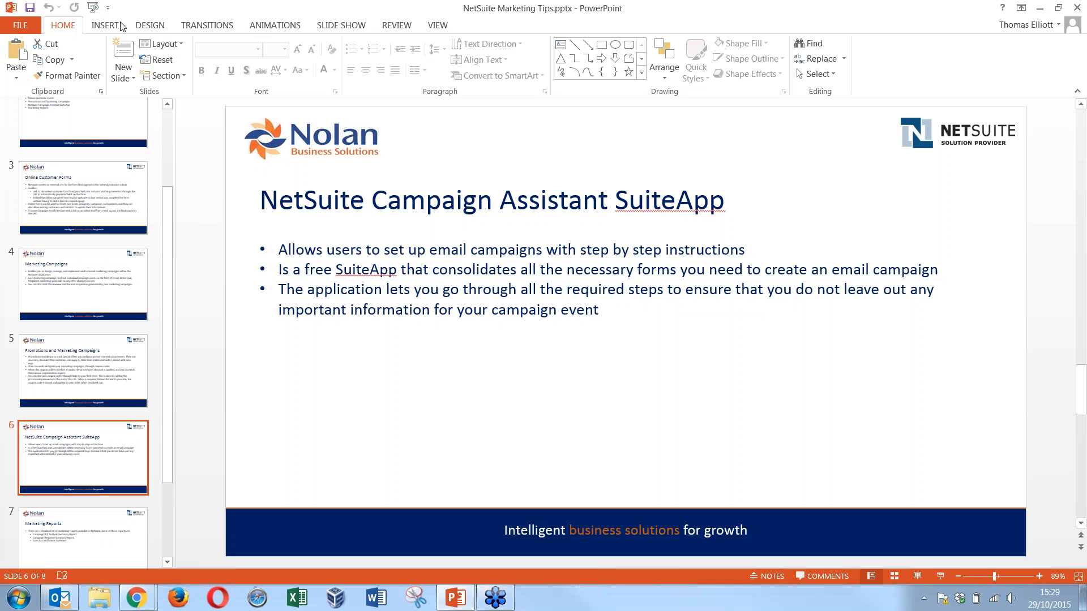
pyautogui.press('F5')
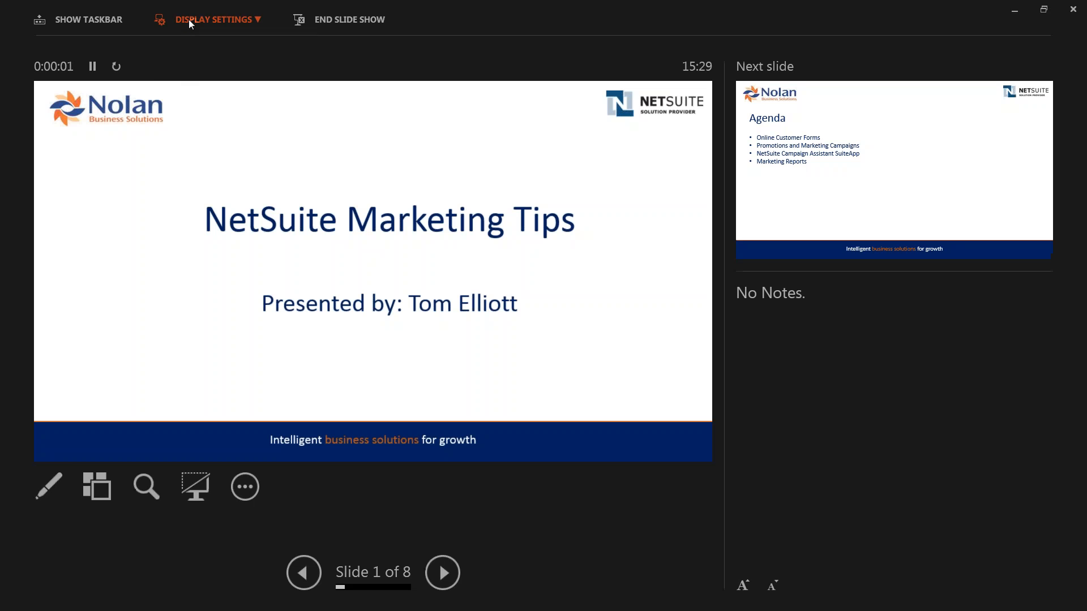
pyautogui.click(189, 19)
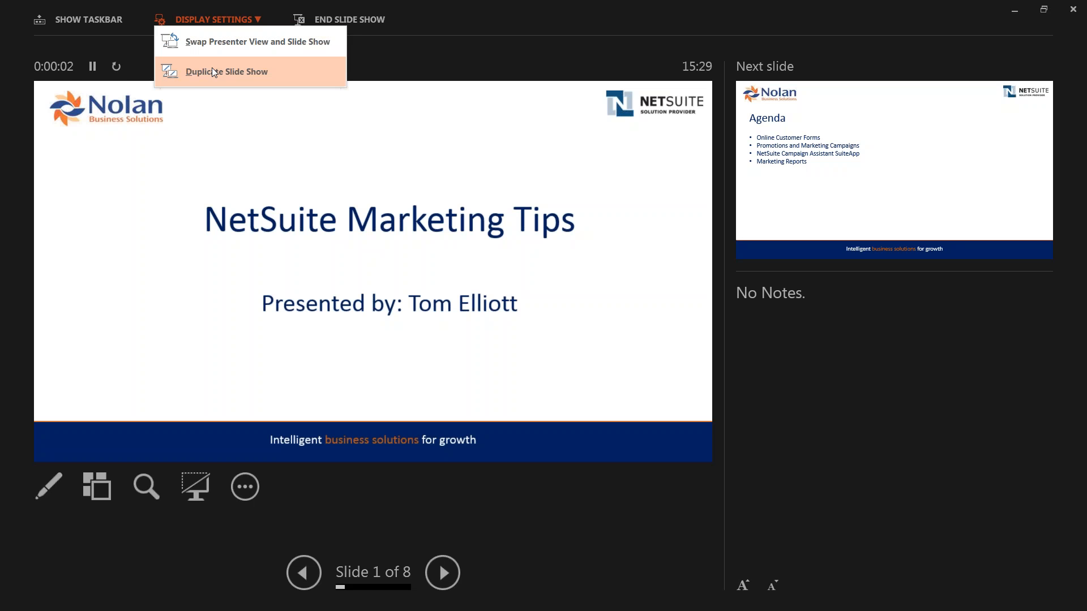
pyautogui.click(221, 49)
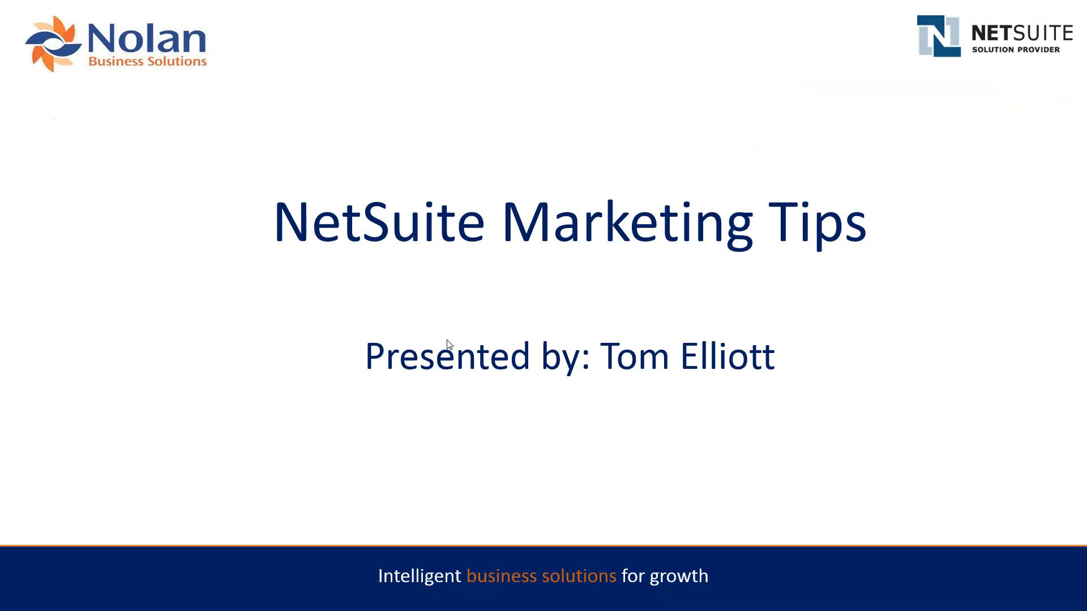
# Step: Advance through the slides already presented to reach the Marketing Reports part of the slide show
pyautogui.click(449, 345)
pyautogui.click(449, 345)
pyautogui.click(449, 345)
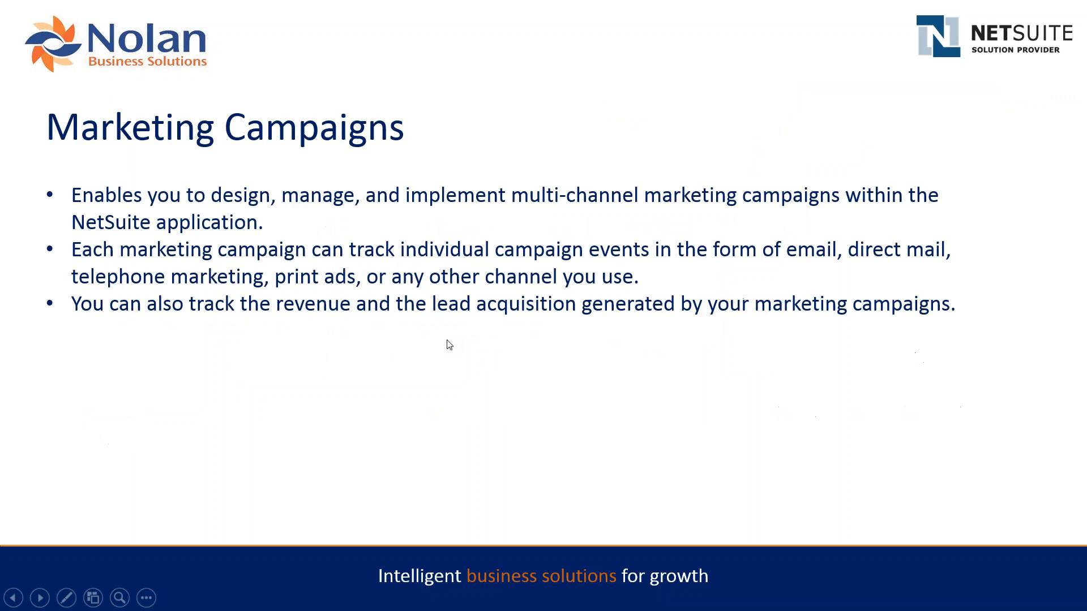
pyautogui.click(448, 345)
pyautogui.click(449, 344)
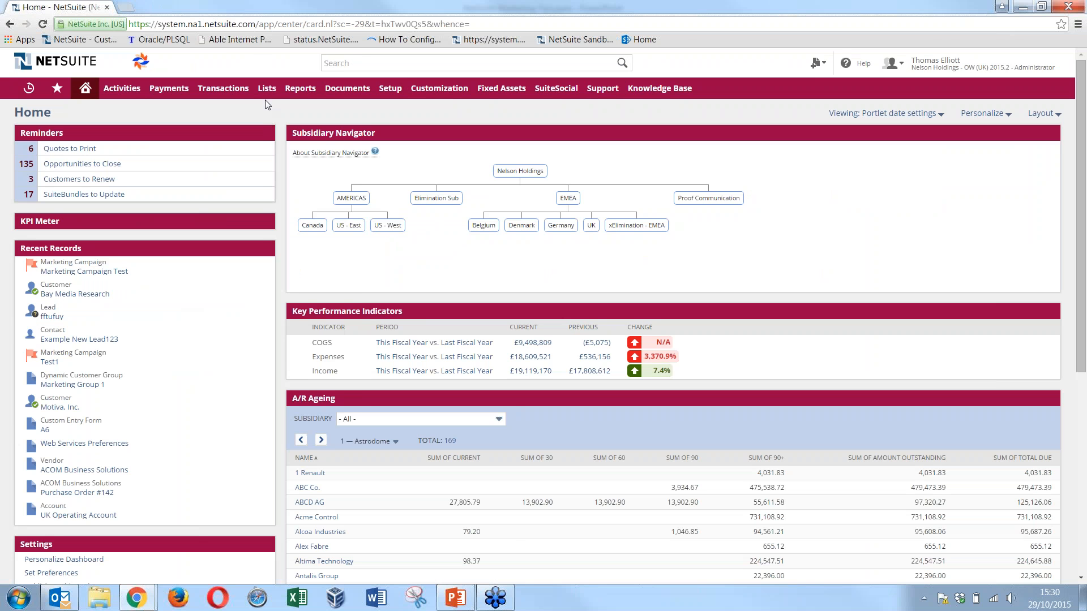
# Step: In NetSuite, open the Campaign ROI Analysis, Campaign Response and Sales by Lead Source marketing reports in separate browser tabs
pyautogui.moveTo(268, 97)
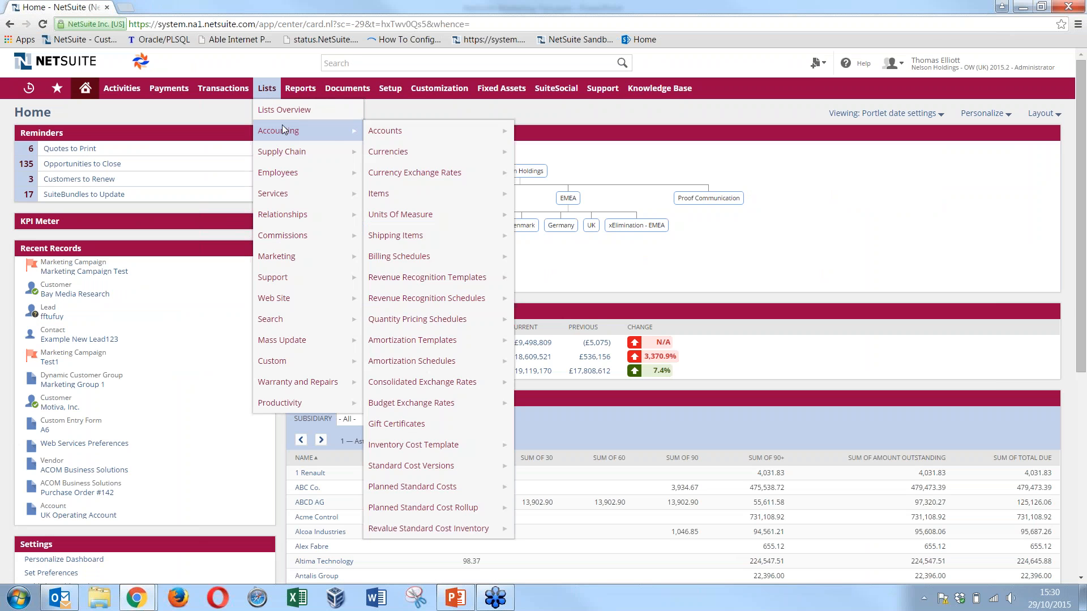
pyautogui.moveTo(283, 208)
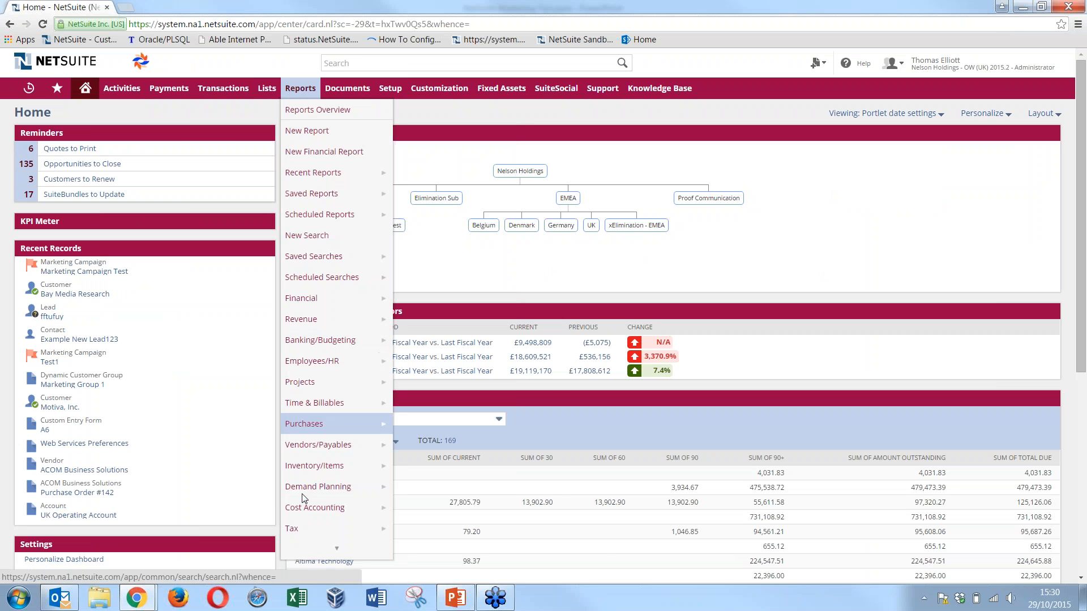
pyautogui.scroll(-5, 310, 496)
pyautogui.scroll(-2, 310, 496)
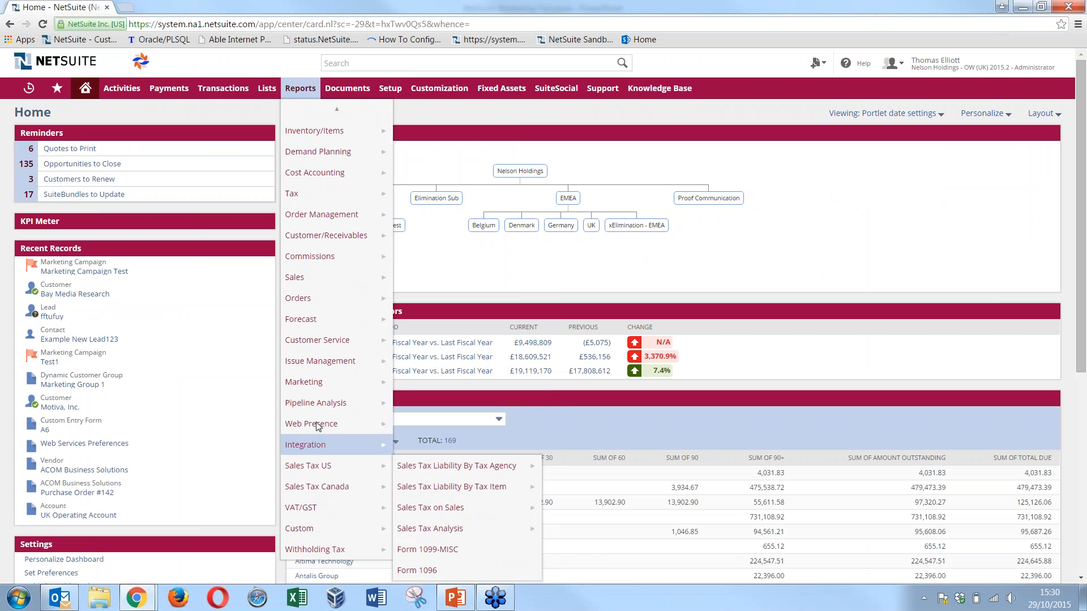
pyautogui.moveTo(320, 389)
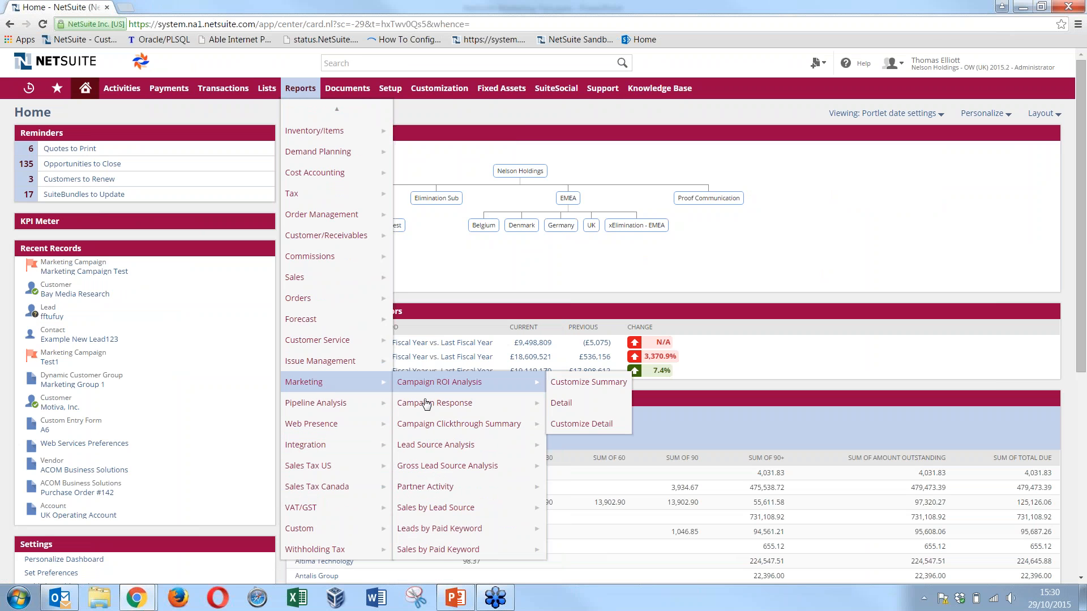
pyautogui.moveTo(442, 550)
pyautogui.moveTo(451, 414)
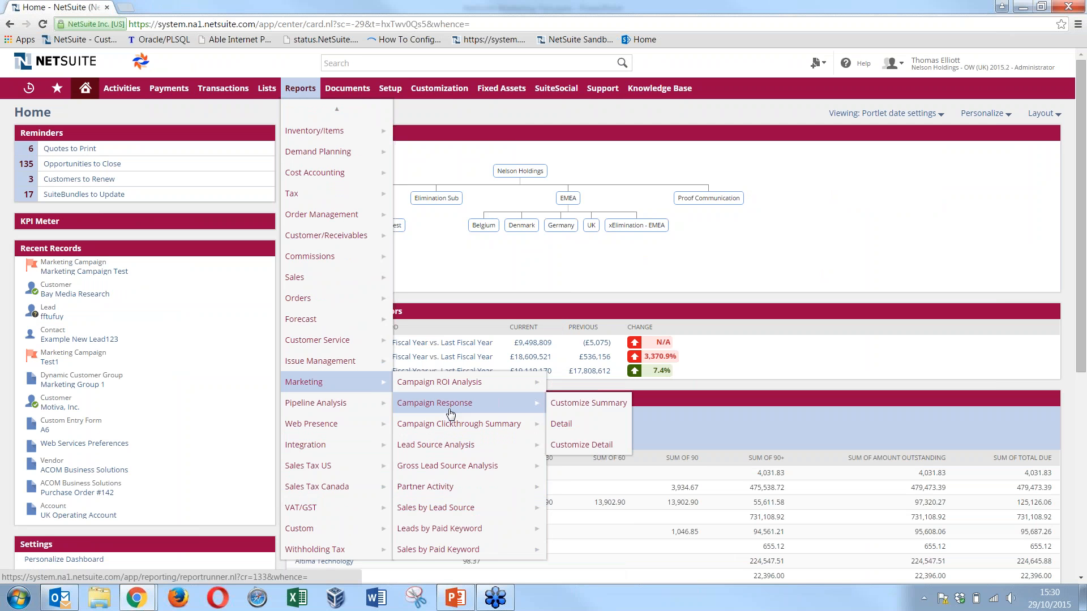
pyautogui.moveTo(460, 384)
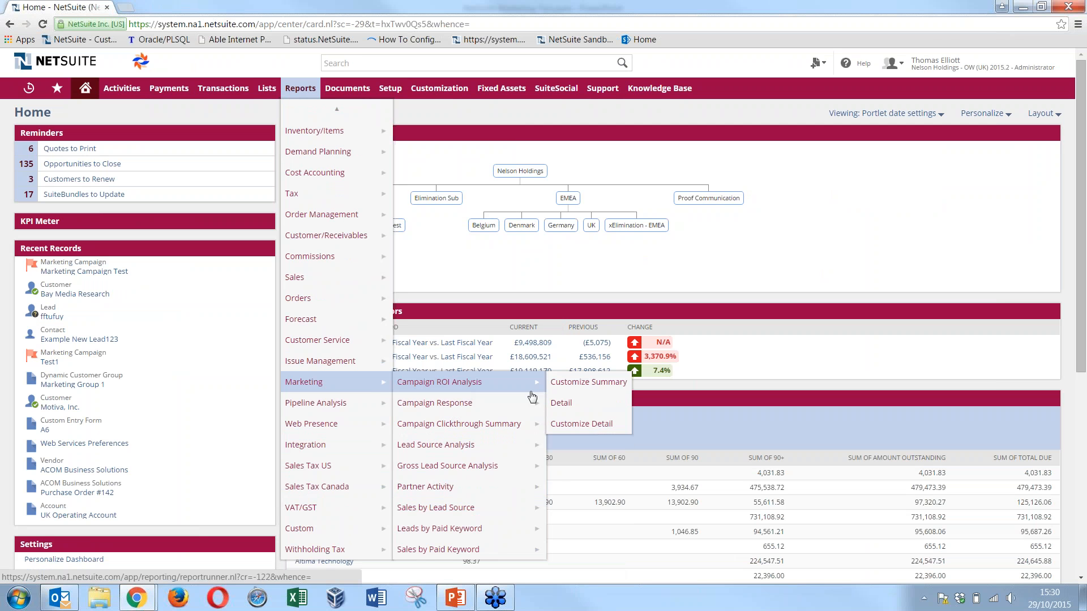
pyautogui.middleClick(561, 388)
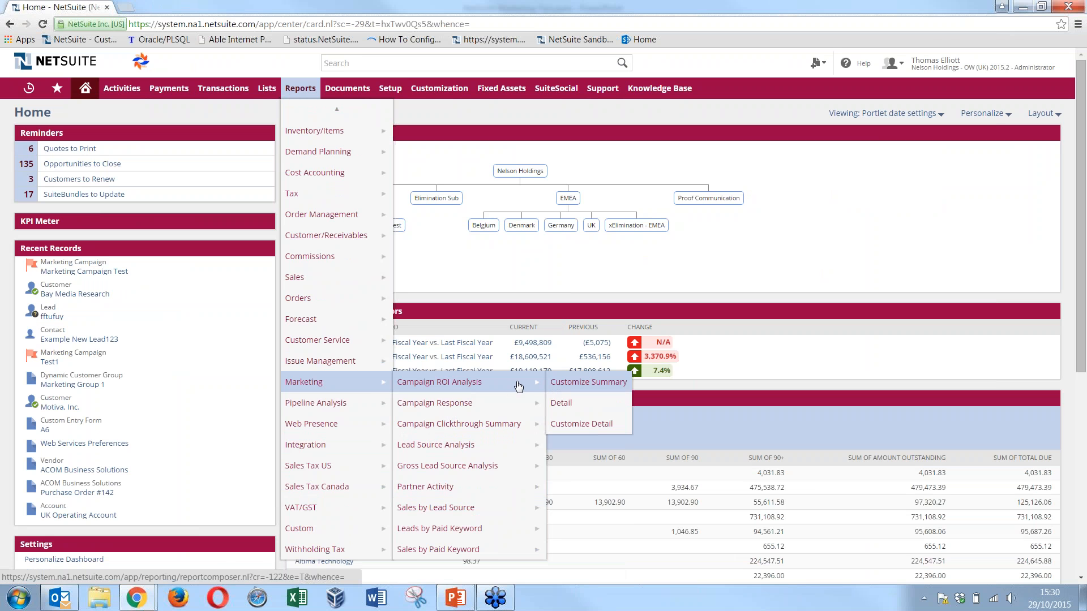
pyautogui.middleClick(491, 405)
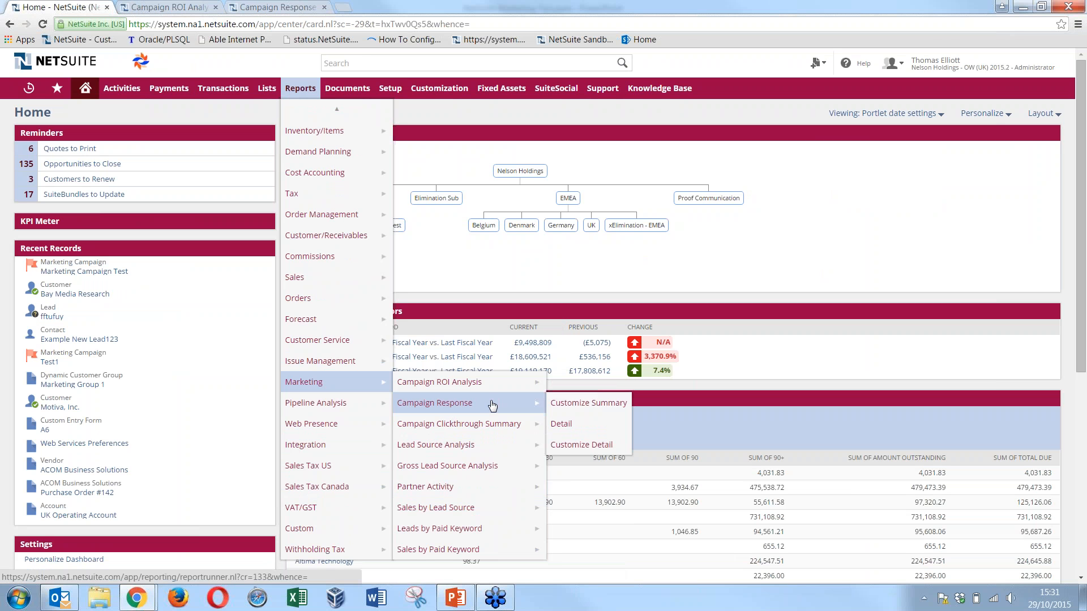
pyautogui.middleClick(477, 510)
# Step: Review the Campaign ROI Analysis Summary's costs, revenue and leads per campaign, and close that report
pyautogui.hotkey('ctrl', 'Tab')
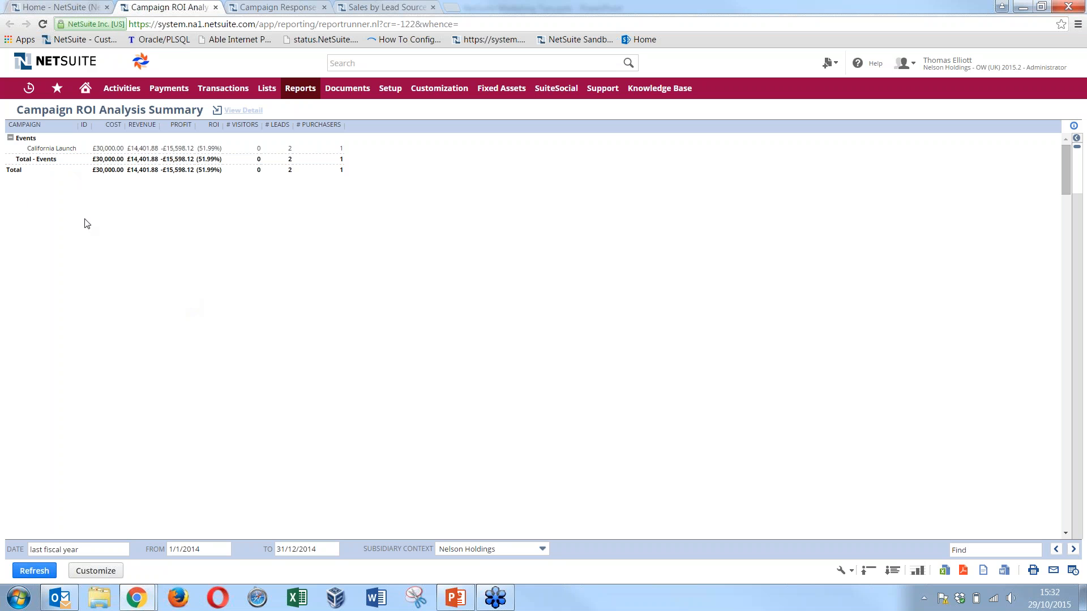
pyautogui.click(215, 7)
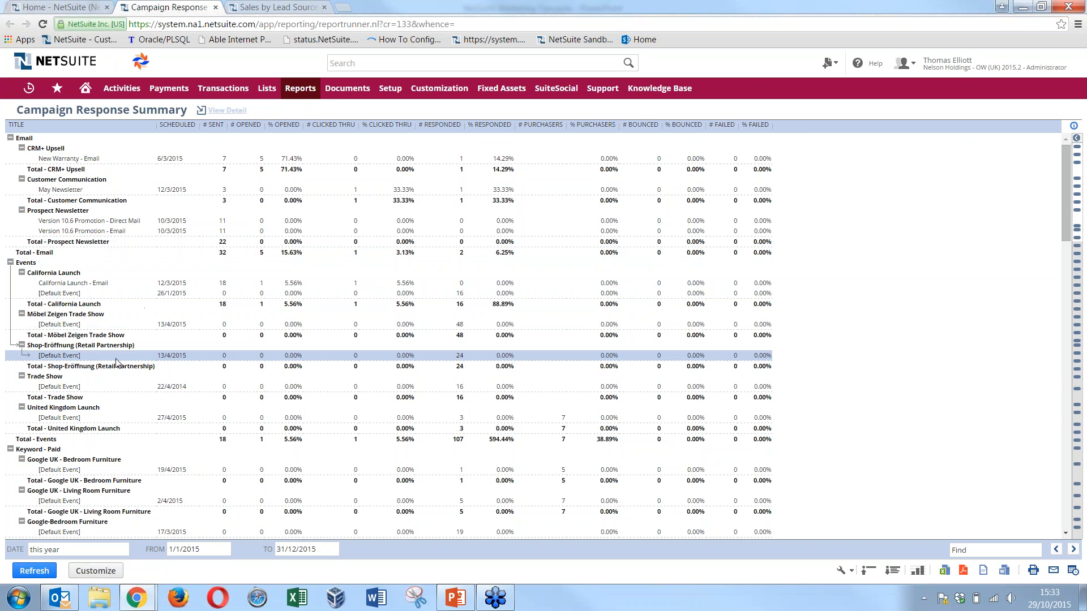
# Step: From the Campaign Response Summary, examine the Shop-Eröffnung (Retail Partnership) campaign record and the report's detail view, then close the report
pyautogui.click(69, 357)
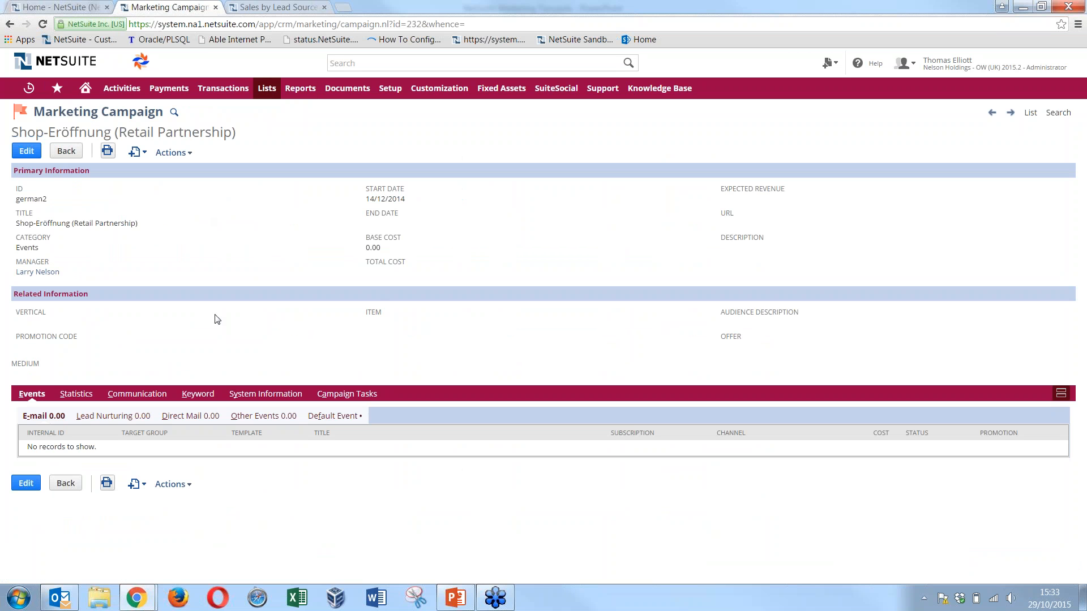
pyautogui.click(9, 25)
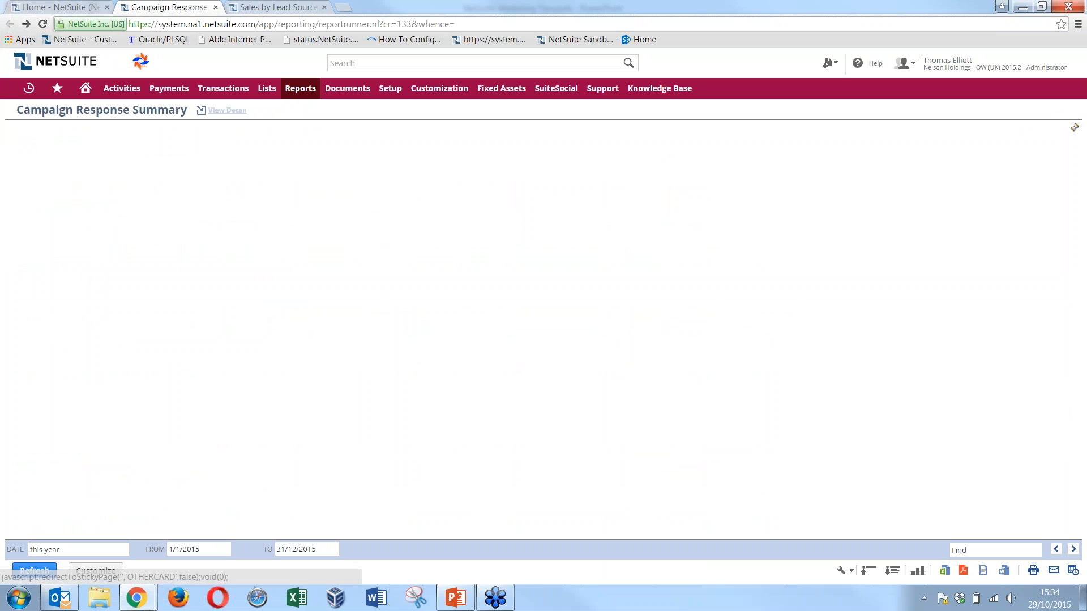
pyautogui.click(243, 111)
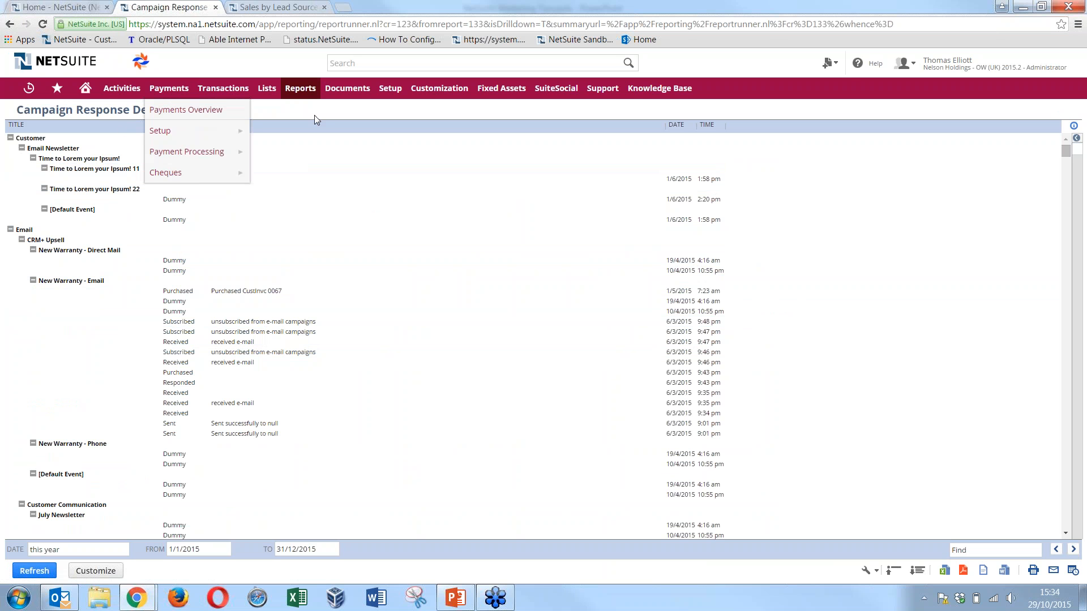
pyautogui.click(226, 111)
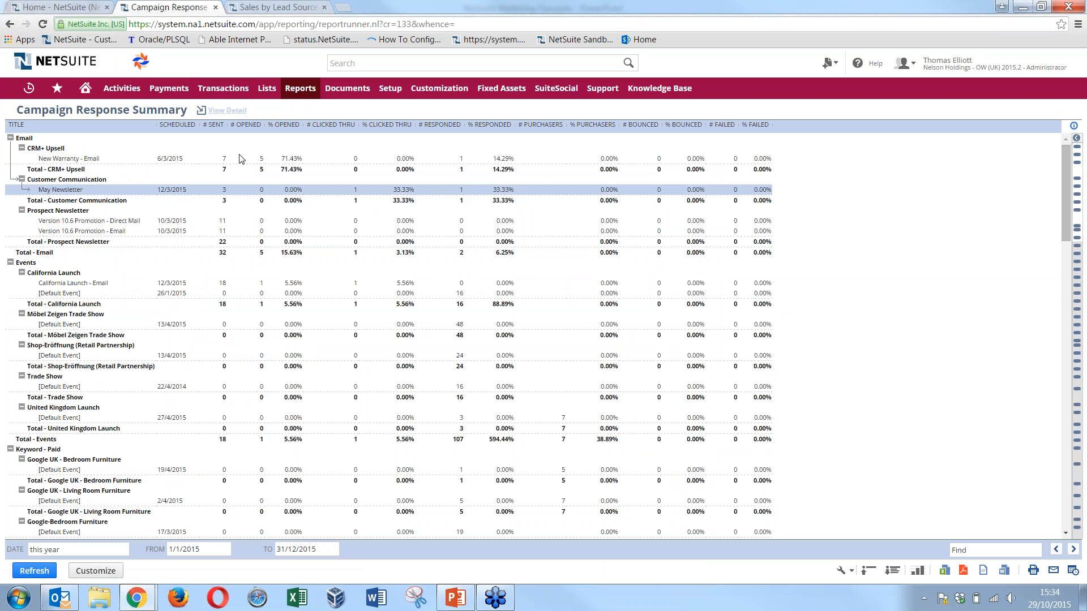
pyautogui.click(215, 7)
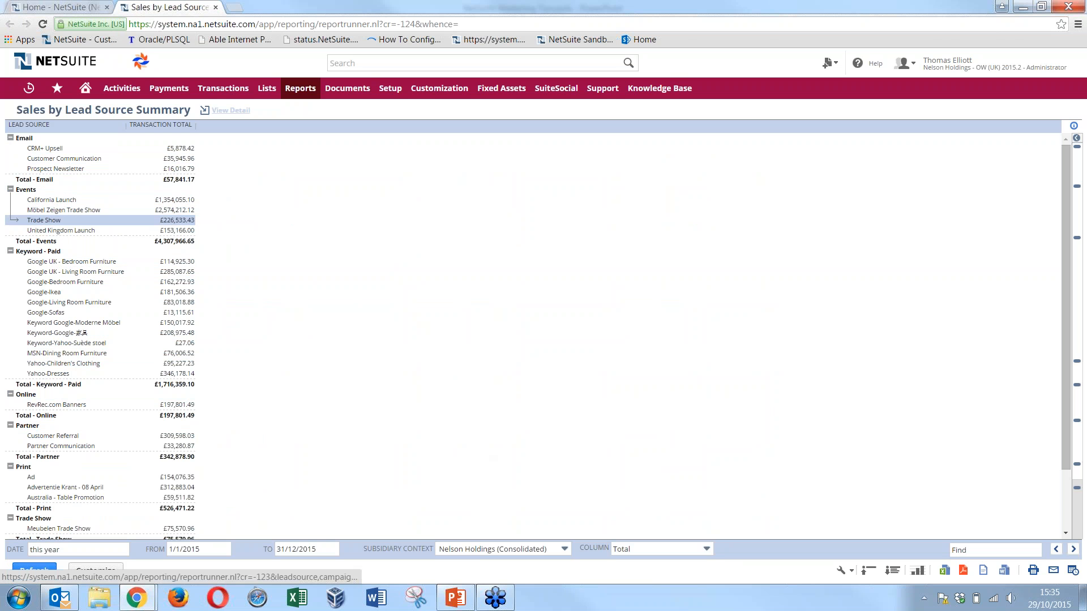
# Step: Break the Sales by Lead Source Summary into columns by Month and refresh the report
pyautogui.click(671, 558)
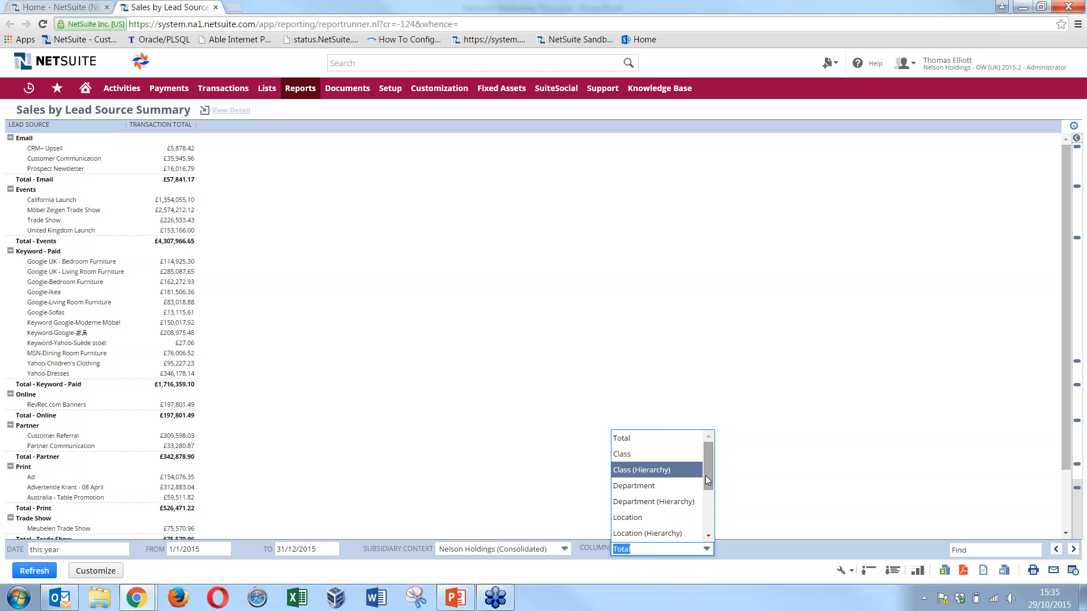
pyautogui.moveTo(706, 476); pyautogui.dragTo(706, 529)
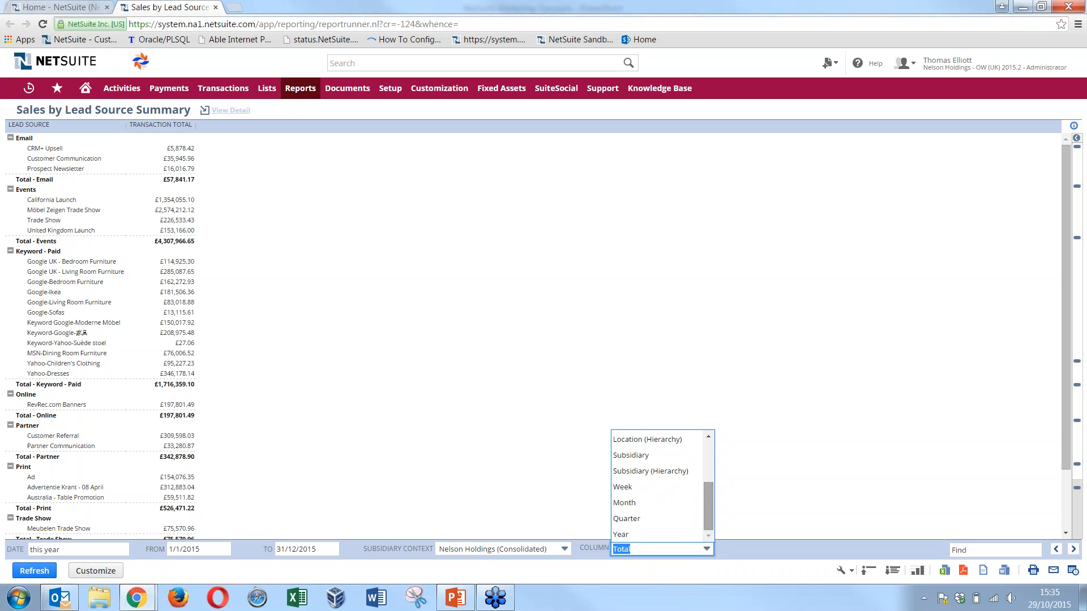
pyautogui.click(653, 503)
pyautogui.click(463, 482)
pyautogui.click(15, 574)
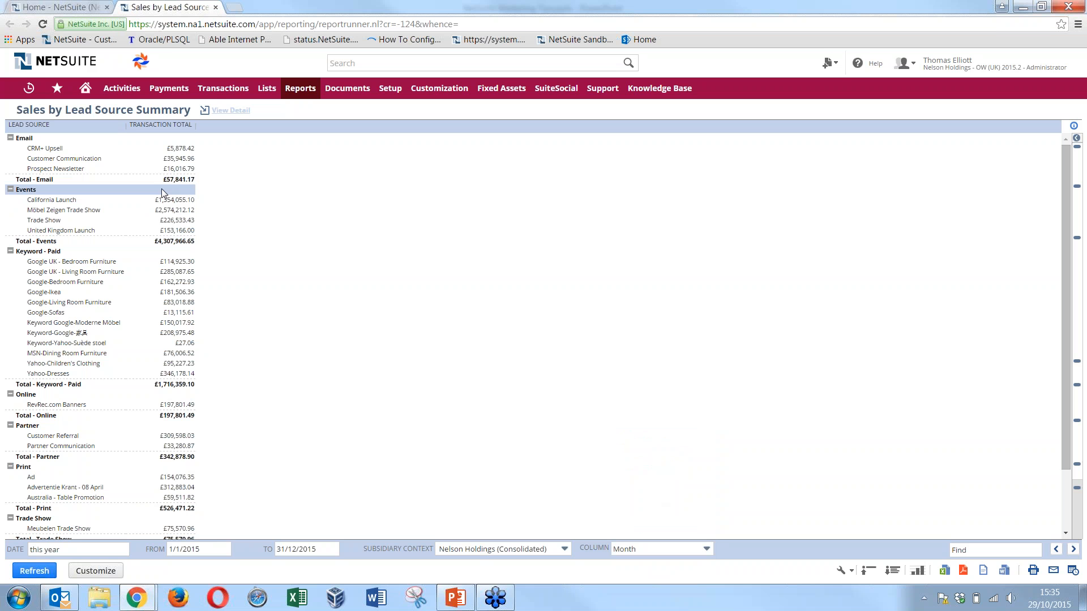
pyautogui.click(34, 571)
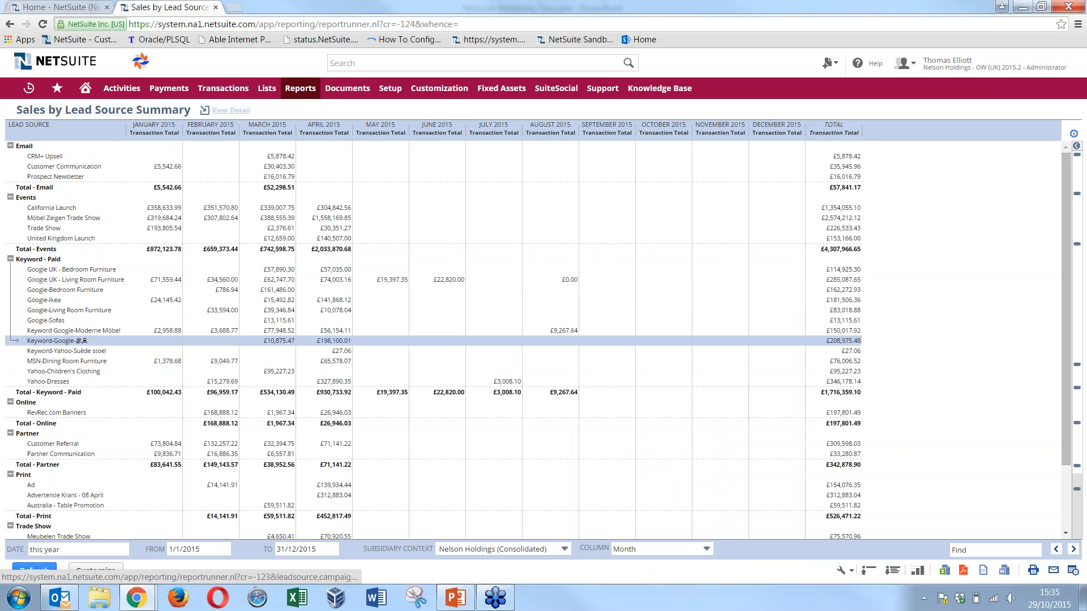
# Step: Change the Sales by Lead Source Summary's column breakdown to Subsidiary and refresh the report
pyautogui.click(663, 547)
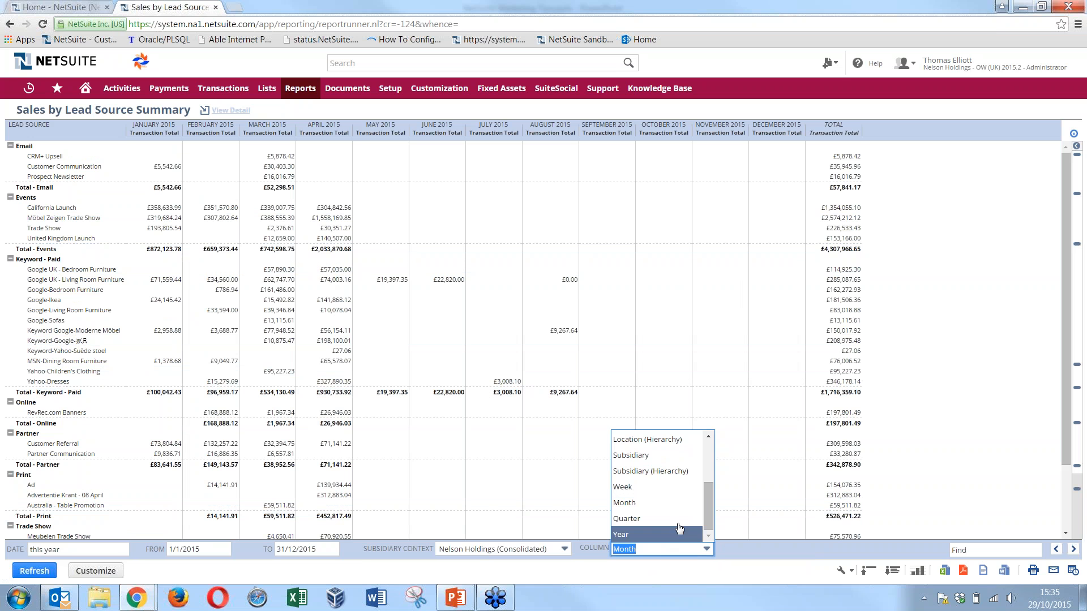
pyautogui.moveTo(707, 511); pyautogui.dragTo(705, 490)
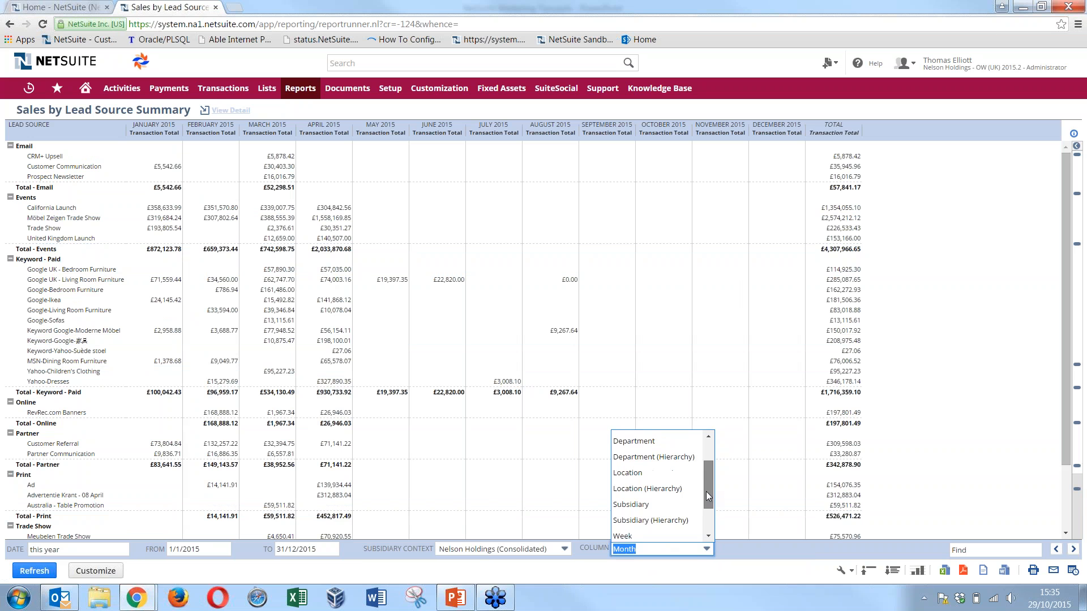
pyautogui.click(653, 502)
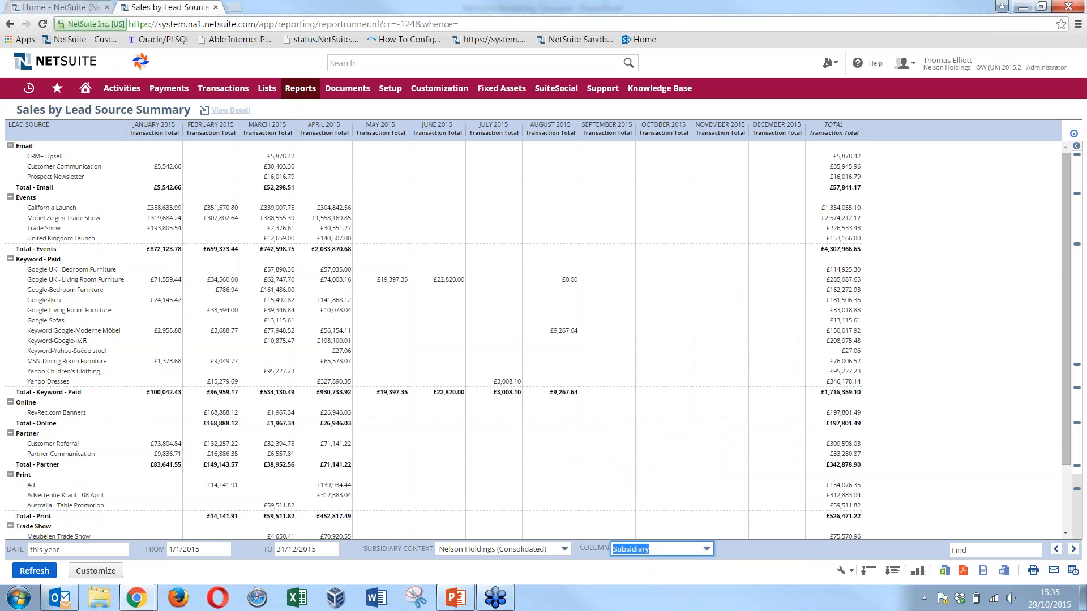
pyautogui.click(34, 571)
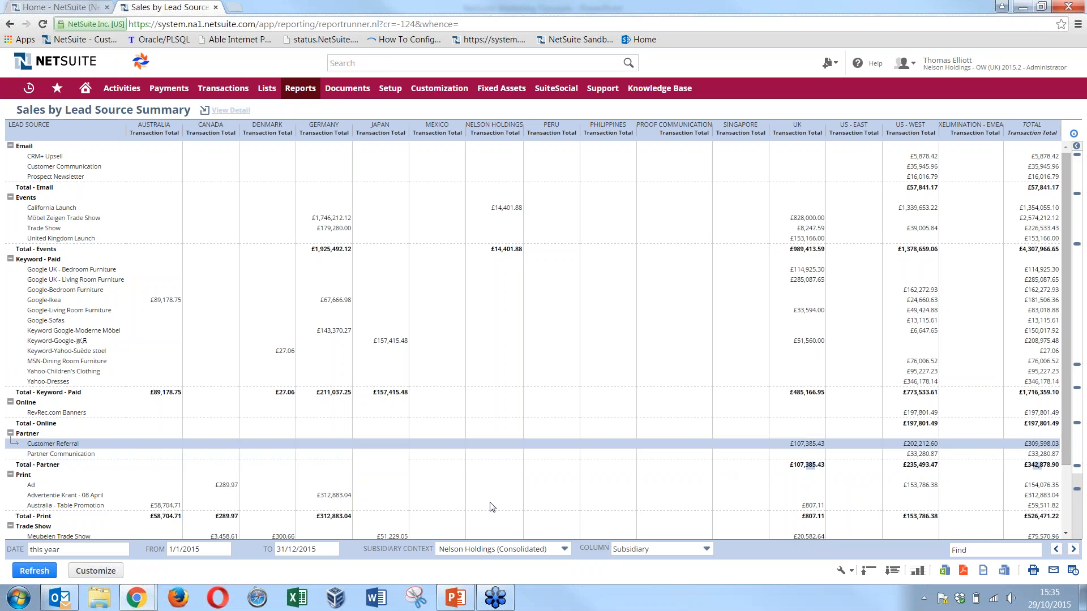
# Step: Return to the PowerPoint presentation and display the closing "QUESTIONS?" slide
pyautogui.click(462, 602)
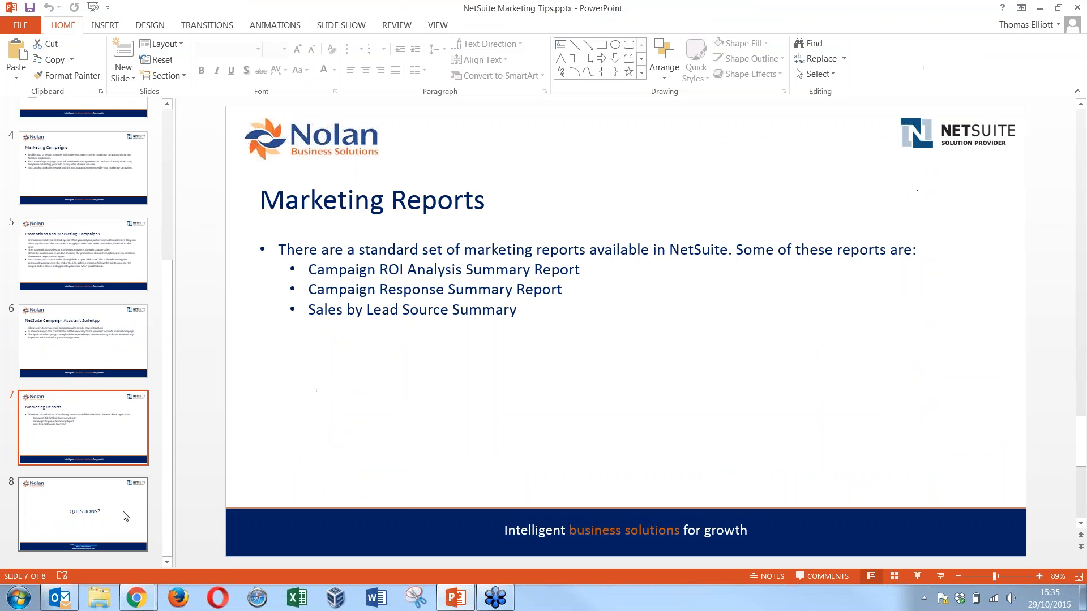
pyautogui.click(125, 512)
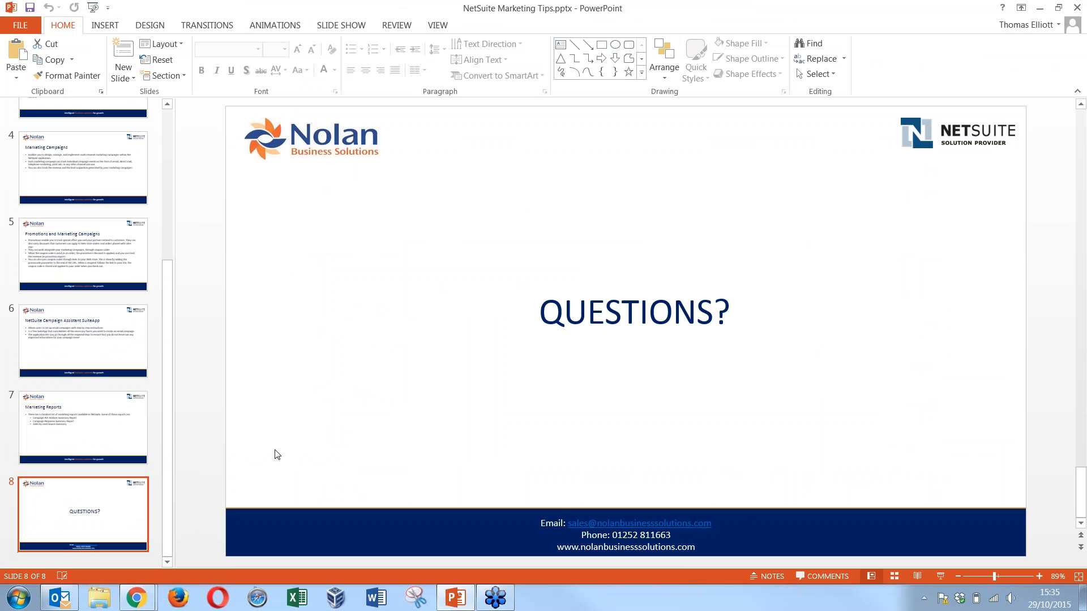